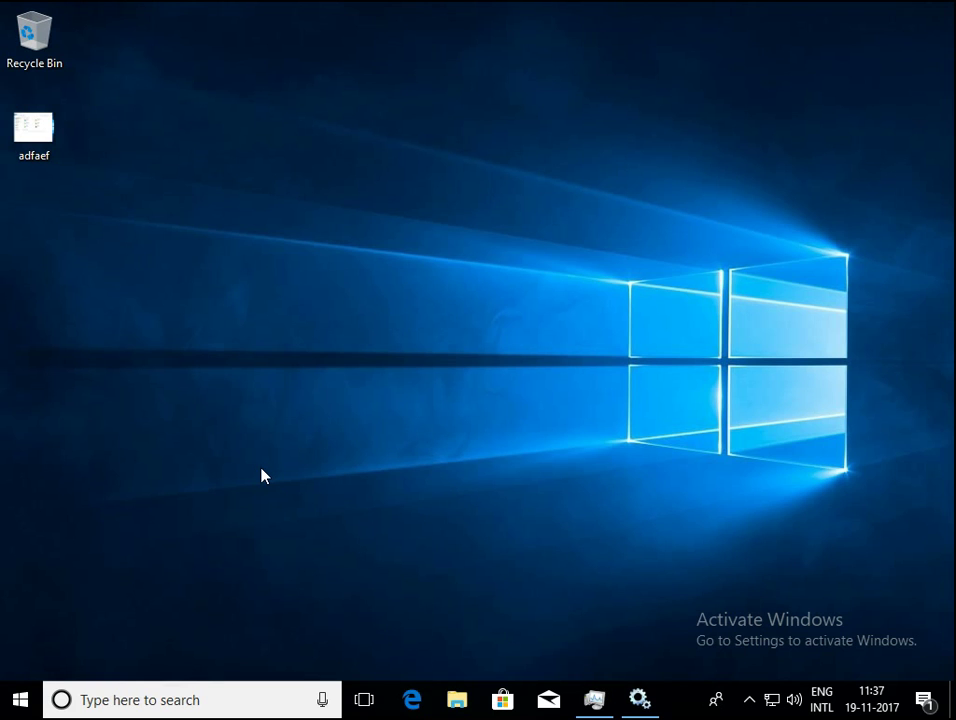
# - Bring Services forward and select Windows Management Instrumentation, shown running with automatic startup
pyautogui.click(639, 698)
pyautogui.click(545, 329)
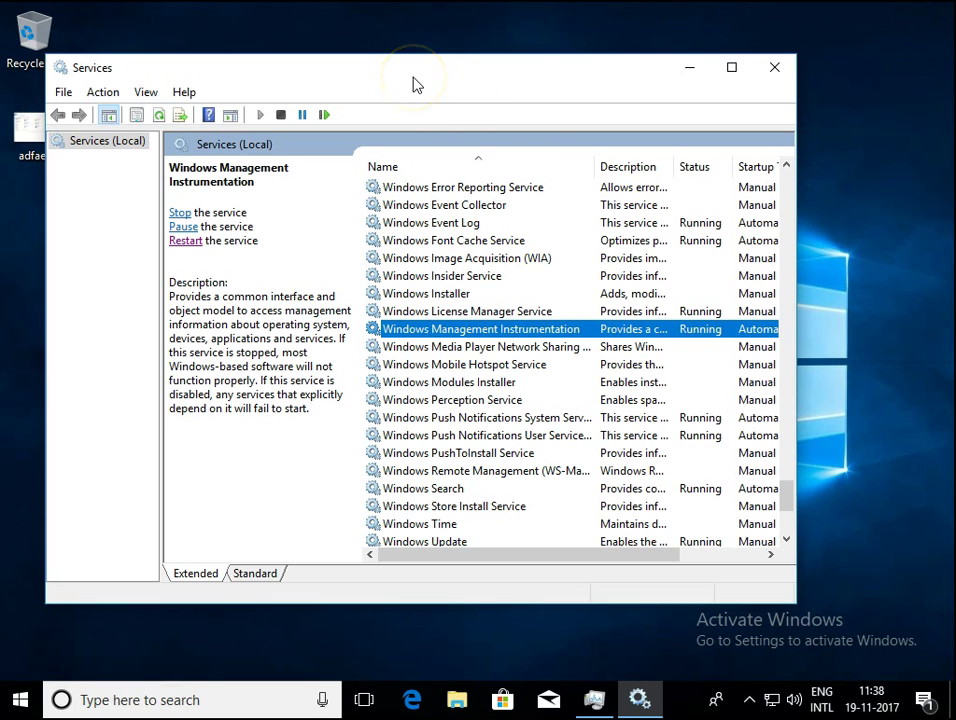
pyautogui.moveTo(416, 84); pyautogui.dragTo(463, 81)
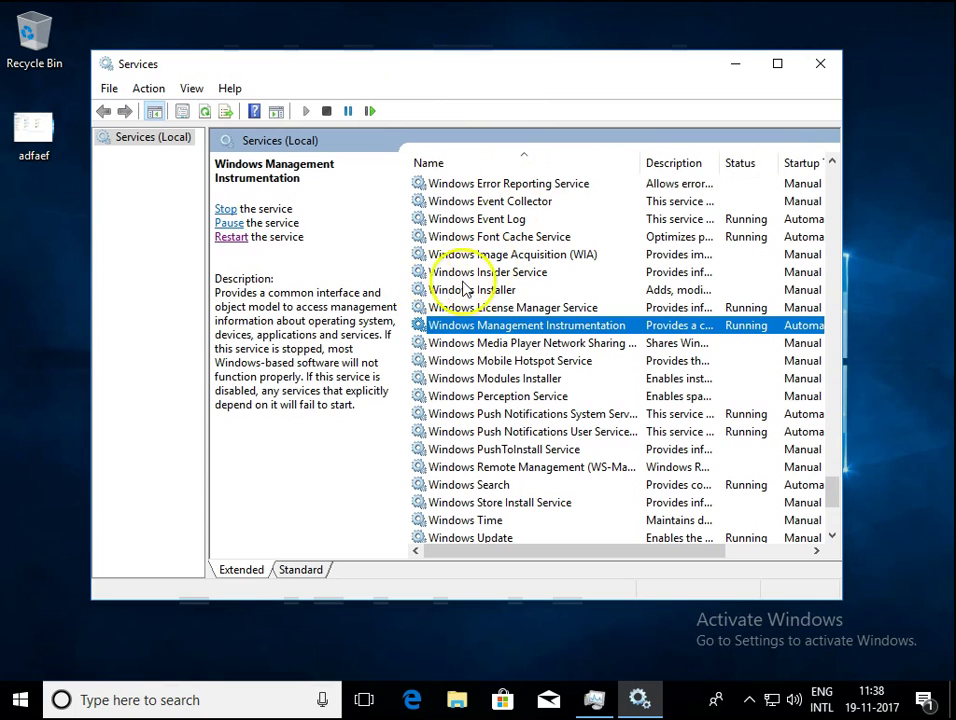
# - Launch Services from the Run box and close the duplicate window
pyautogui.press('super+r')
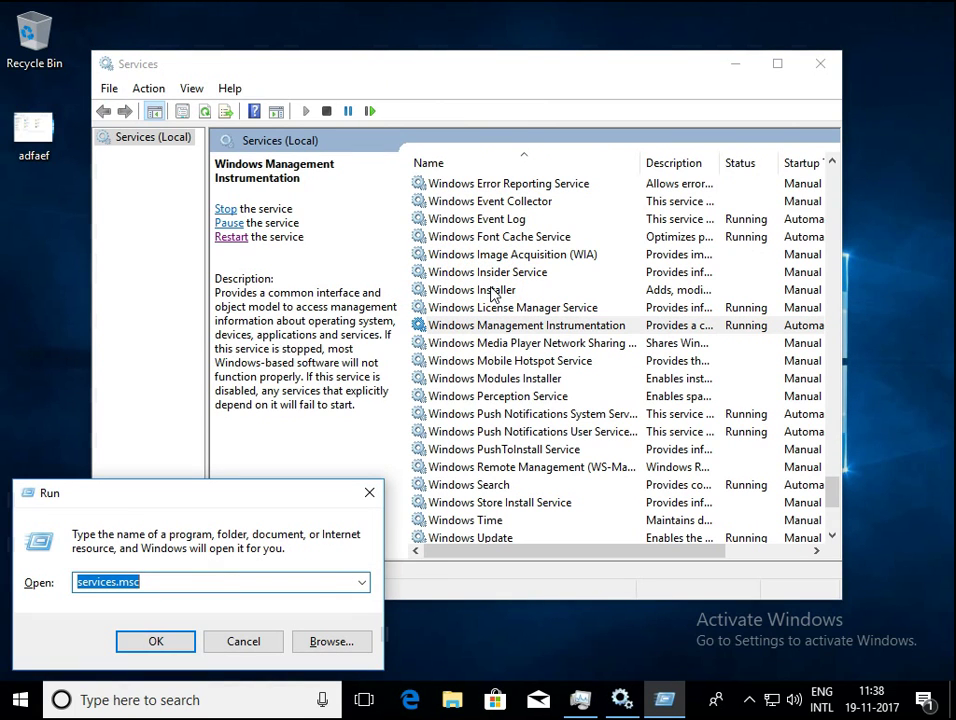
pyautogui.press('Return')
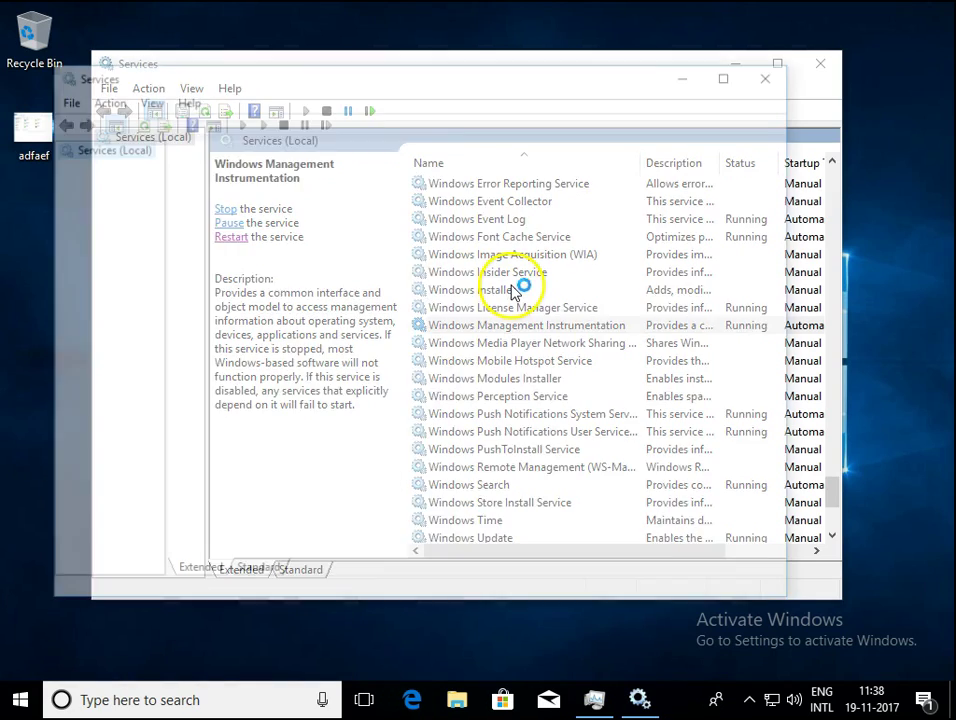
pyautogui.click(440, 422)
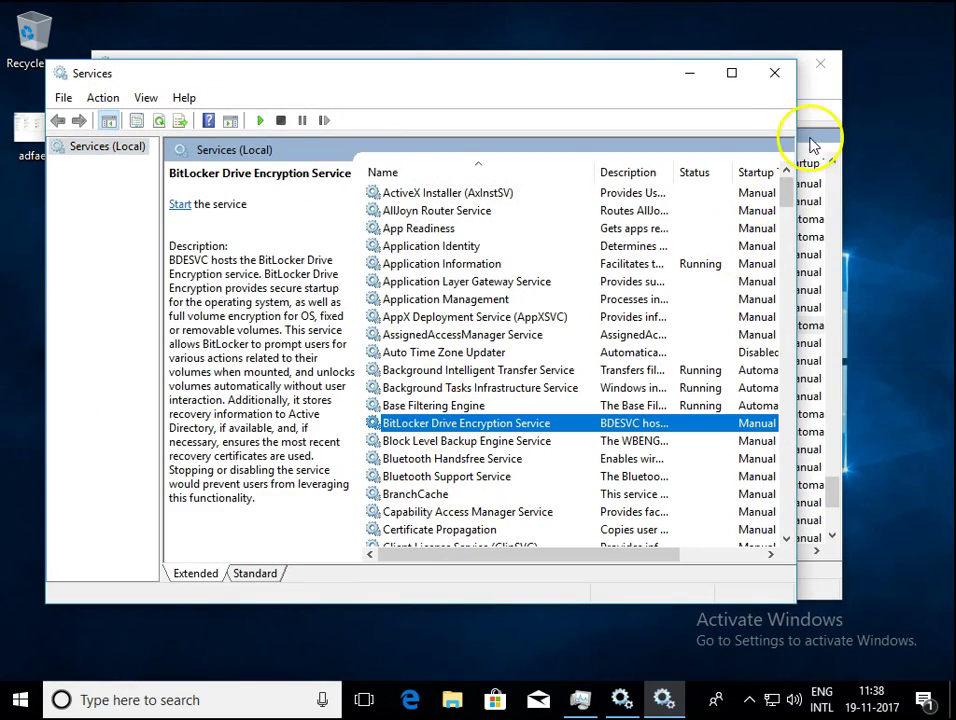
# - Restart Windows Management Instrumentation together with its dependent services
pyautogui.click(774, 72)
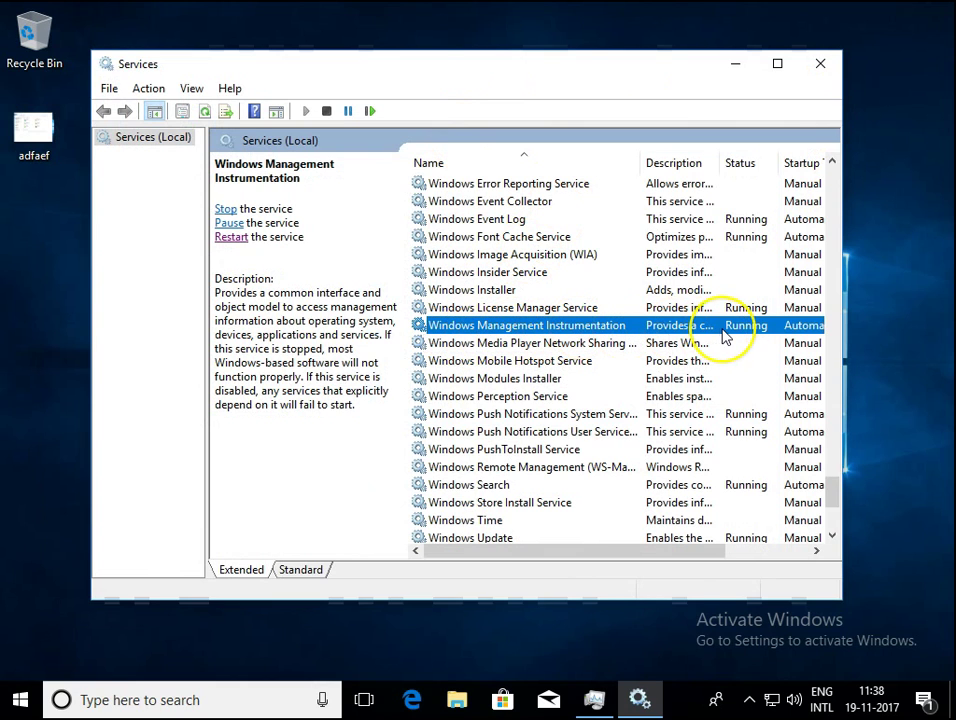
pyautogui.click(225, 239)
pyautogui.click(336, 390)
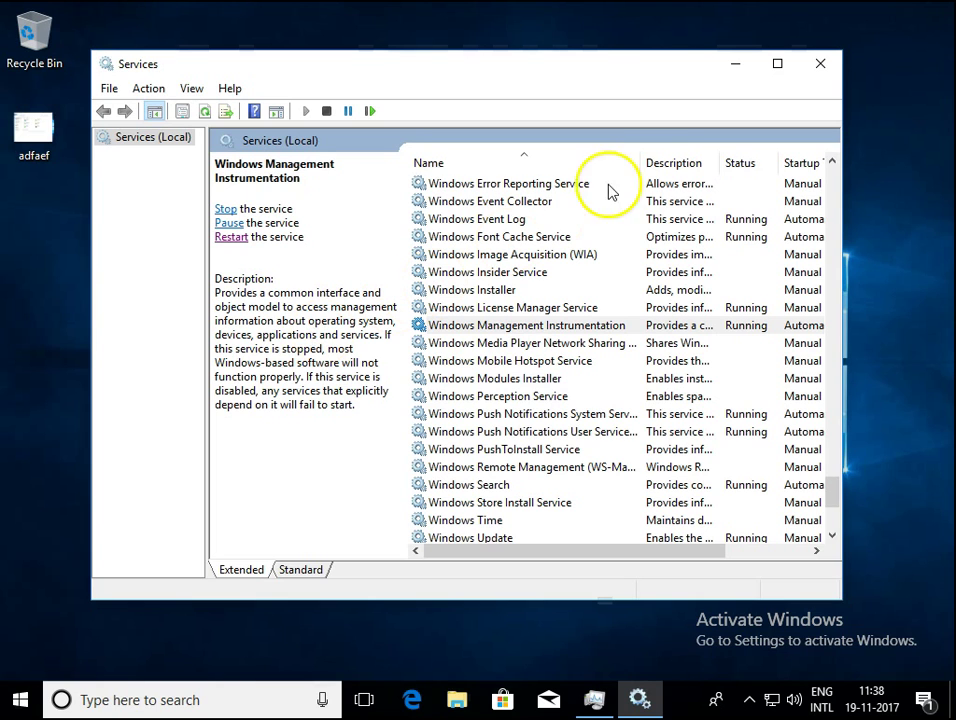
# - Close Services and refresh the desktop
pyautogui.click(819, 64)
pyautogui.rightClick(301, 128)
pyautogui.click(338, 182)
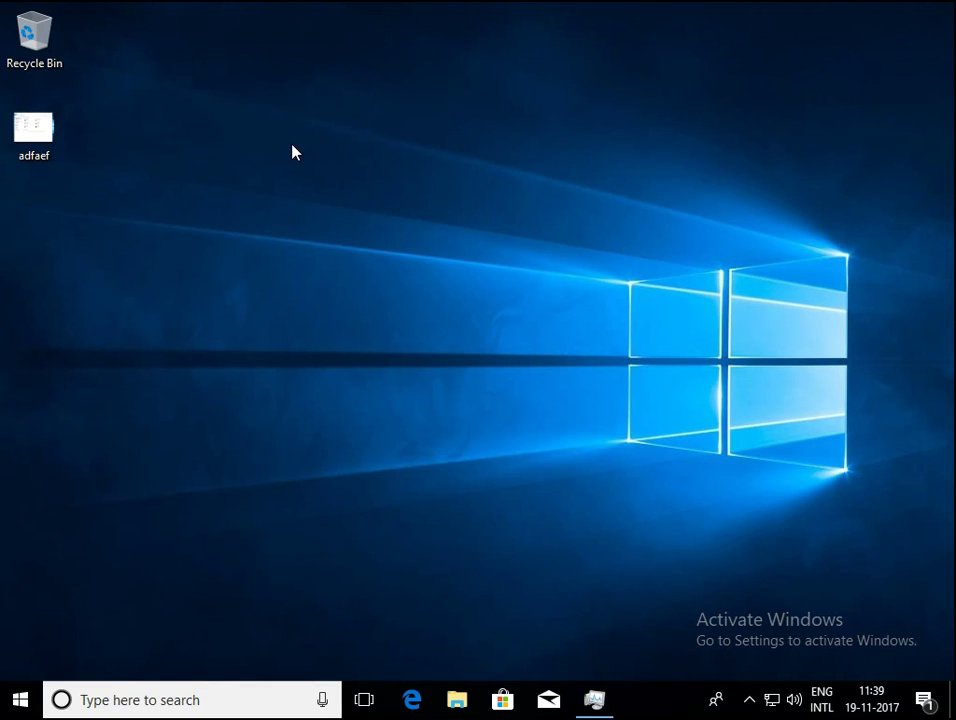
# - In msconfig's Boot tab, enable Safe boot with the Network option
pyautogui.press('super+r')
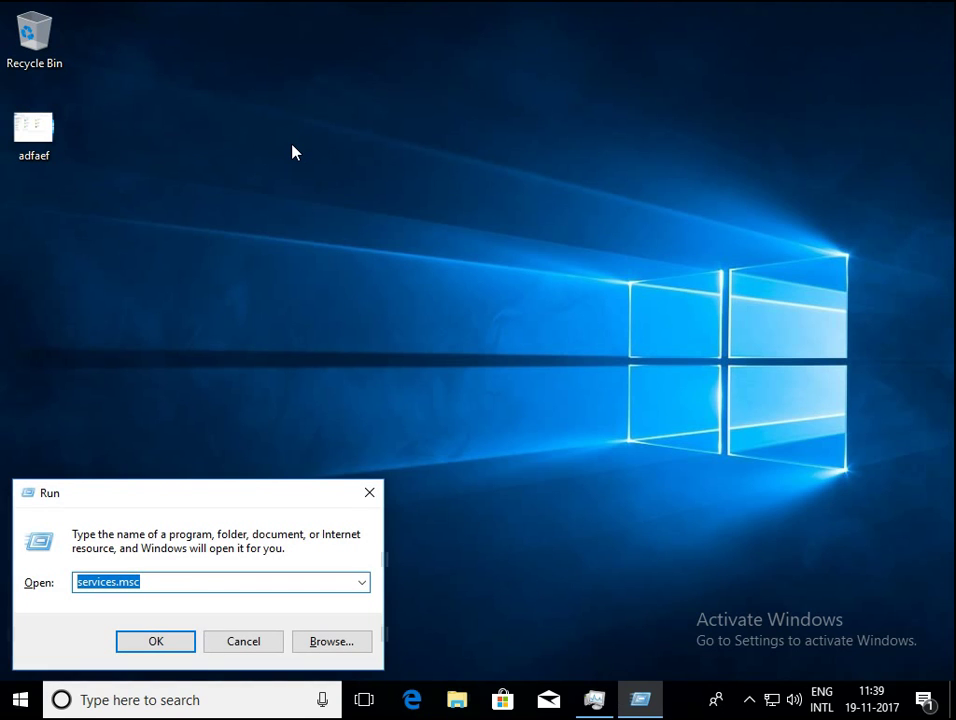
pyautogui.write('msconfig')
pyautogui.press('Return')
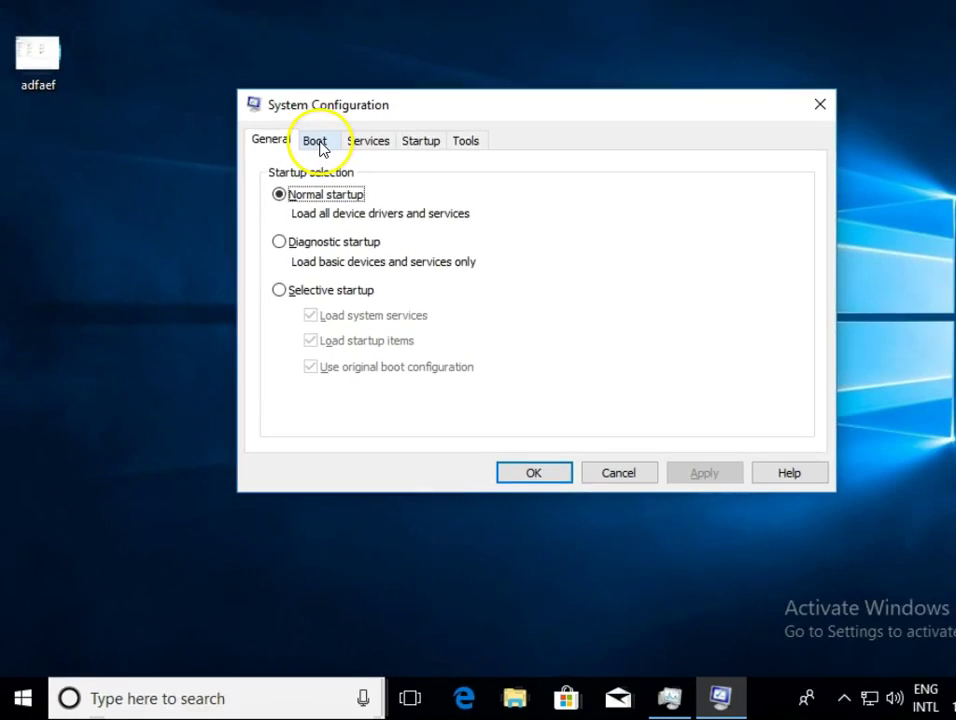
pyautogui.click(281, 206)
pyautogui.click(252, 385)
pyautogui.click(268, 459)
# - Apply the boot change and restart the computer
pyautogui.click(640, 505)
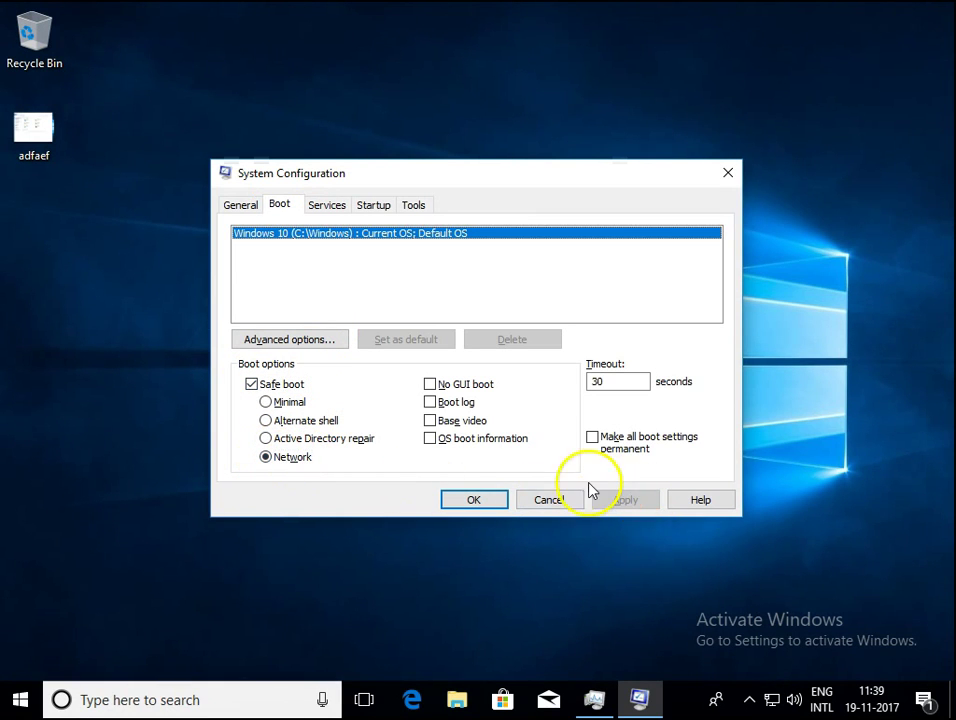
pyautogui.click(471, 503)
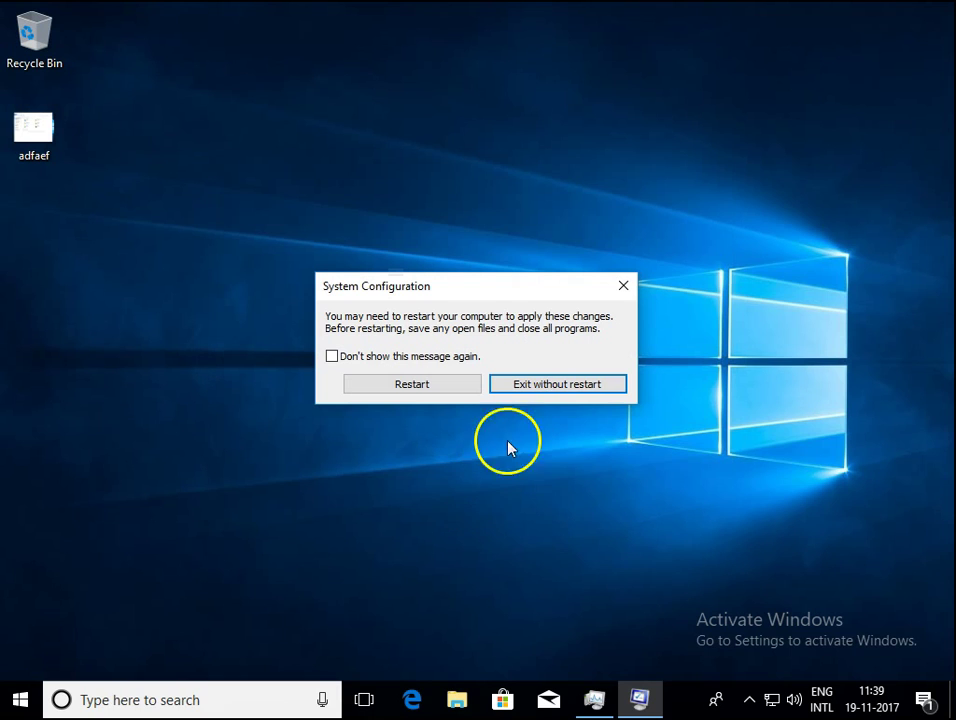
pyautogui.click(449, 392)
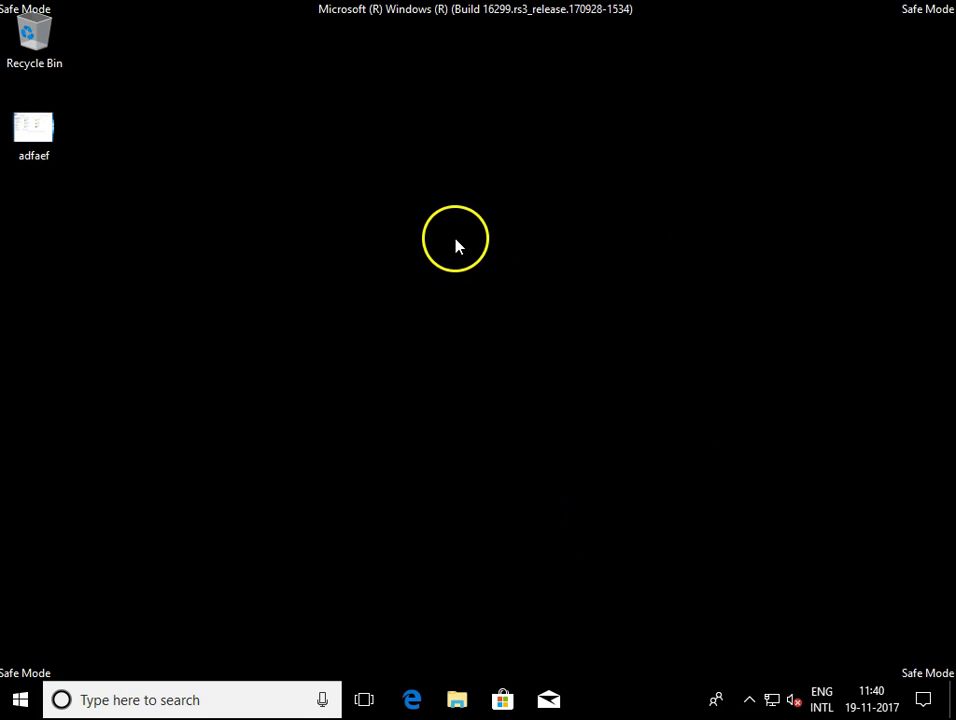
pyautogui.rightClick(590, 710)
pyautogui.click(630, 614)
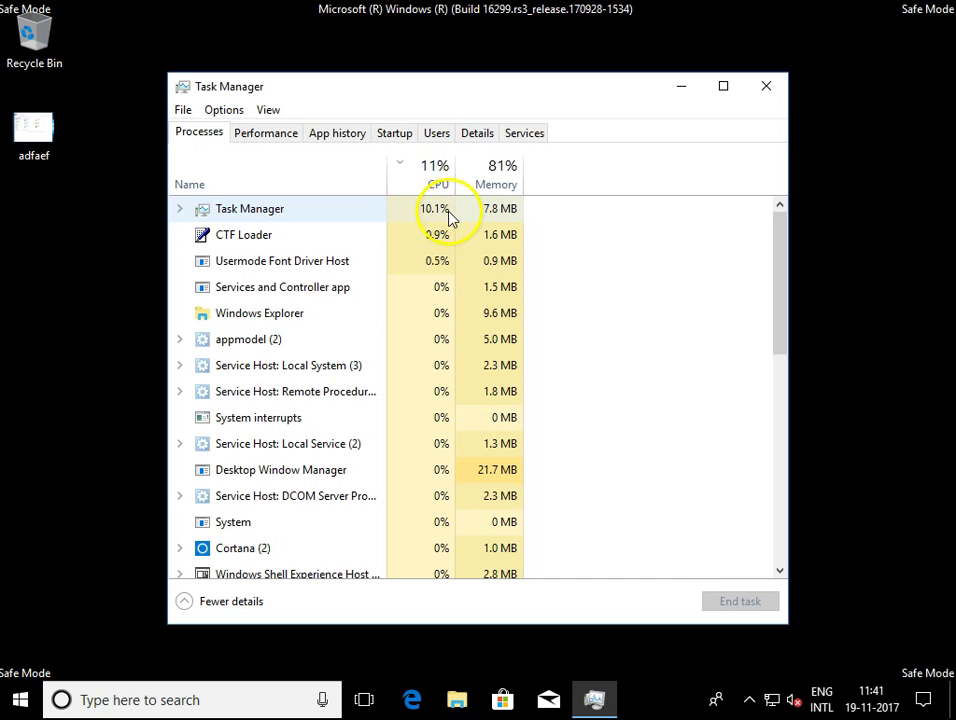
pyautogui.click(322, 243)
pyautogui.click(320, 266)
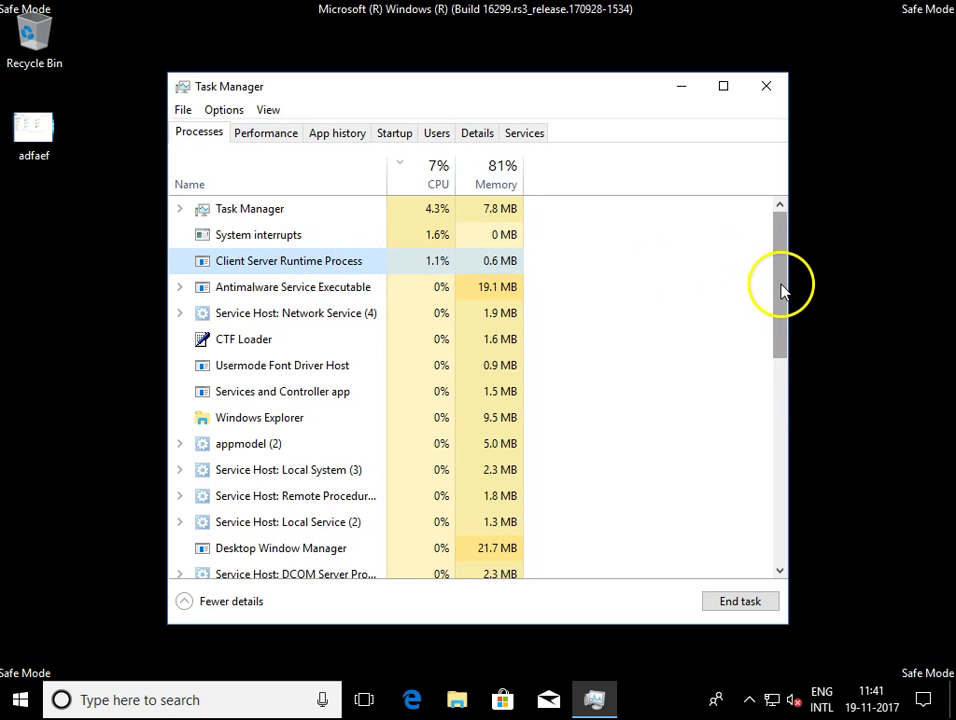
pyautogui.moveTo(785, 284)
pyautogui.mouseDown()
pyautogui.moveTo(770, 547)
pyautogui.moveTo(790, 260)
pyautogui.mouseUp()
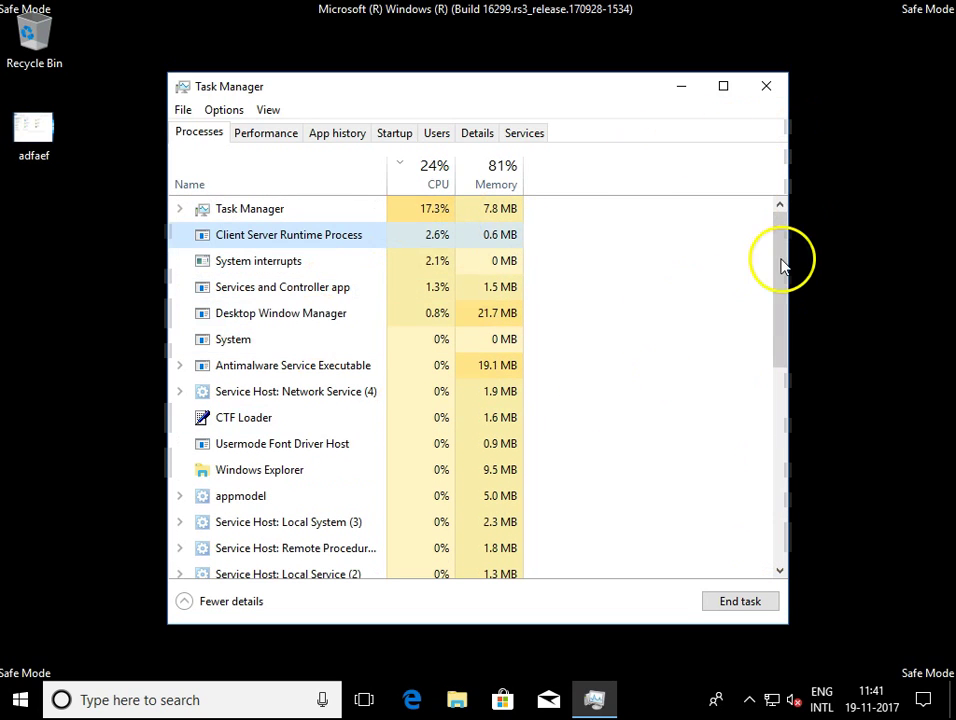
pyautogui.moveTo(787, 265); pyautogui.dragTo(785, 392)
pyautogui.click(777, 86)
# - Turn off Safe boot on msconfig's Boot tab
pyautogui.press('super+r')
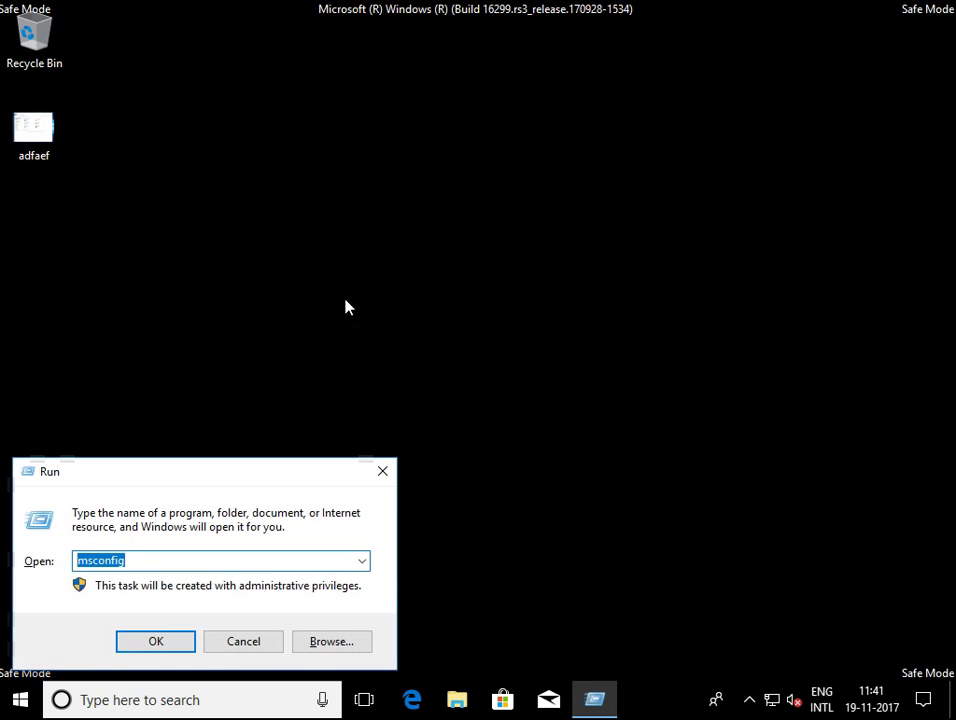
pyautogui.write('ms')
pyautogui.press('Down')
pyautogui.press('Return')
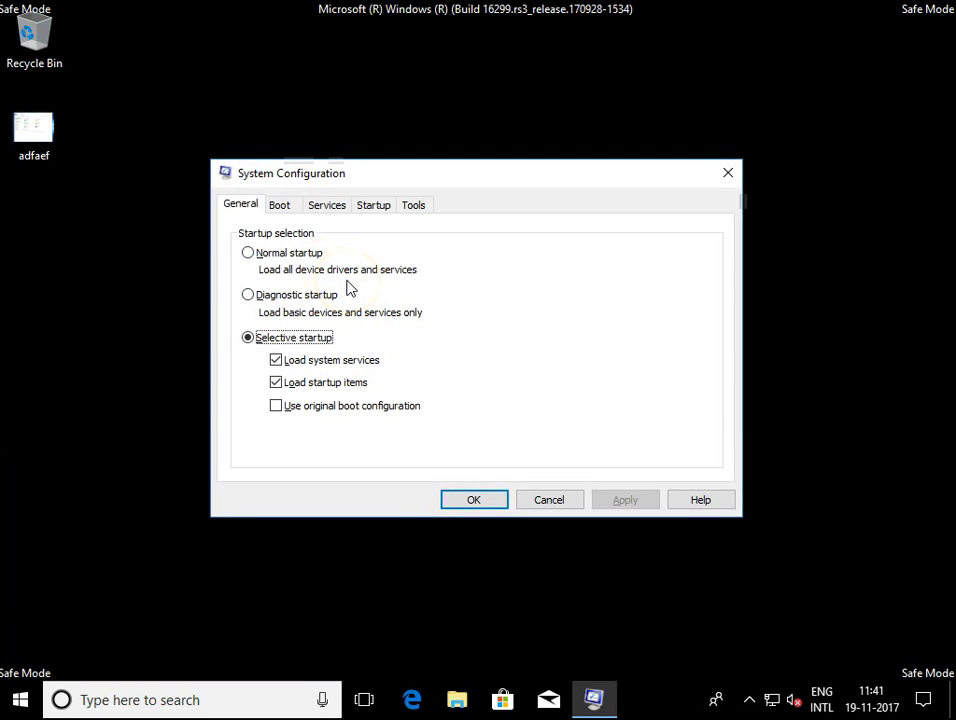
pyautogui.click(284, 208)
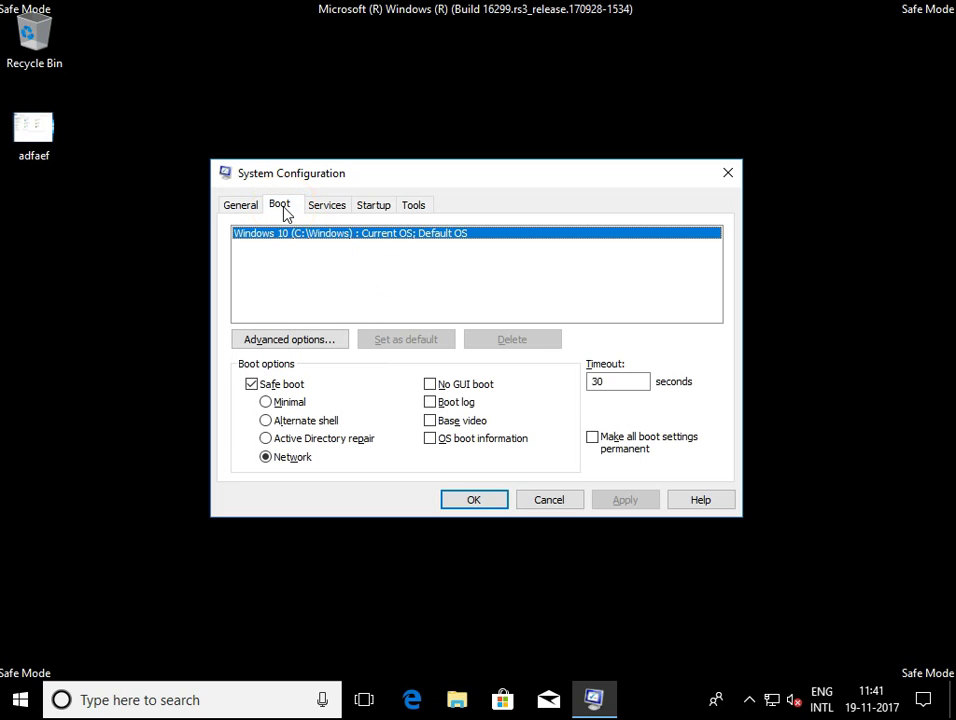
pyautogui.click(251, 384)
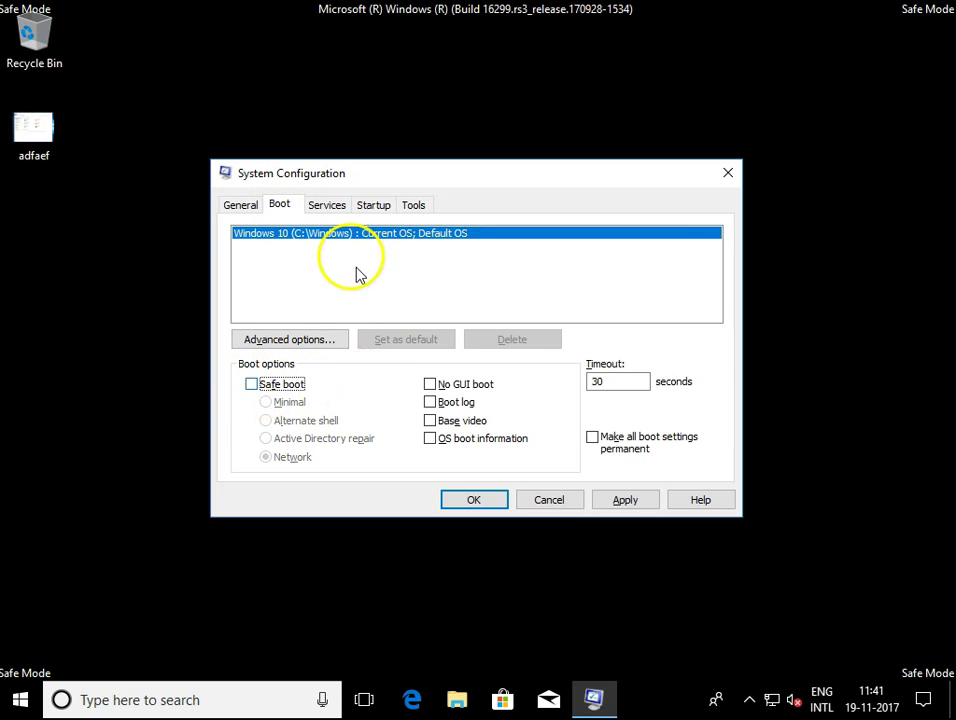
# - Hide all Microsoft services, disable every remaining non-Microsoft service, and apply
pyautogui.click(337, 208)
pyautogui.click(236, 467)
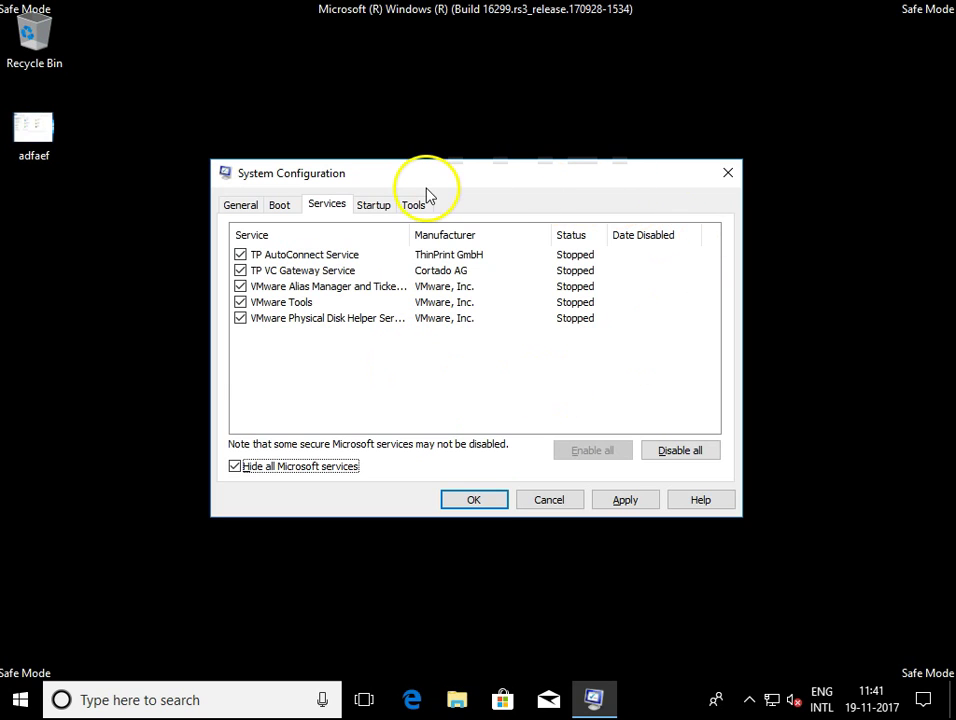
pyautogui.moveTo(433, 180); pyautogui.dragTo(416, 149)
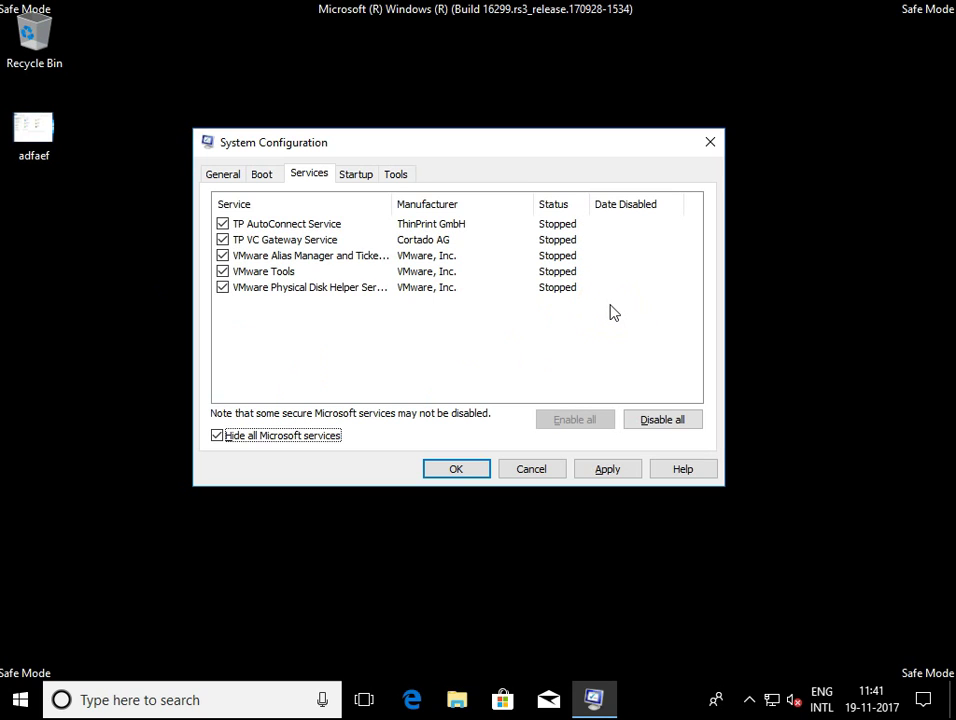
pyautogui.moveTo(493, 143); pyautogui.dragTo(489, 125)
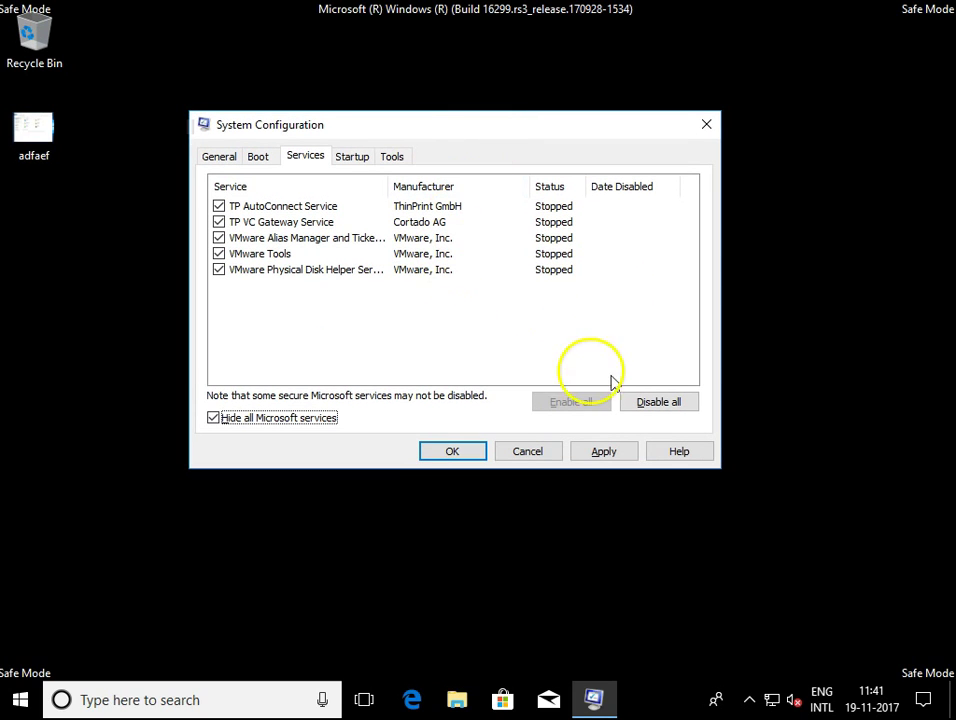
pyautogui.click(660, 402)
pyautogui.click(608, 455)
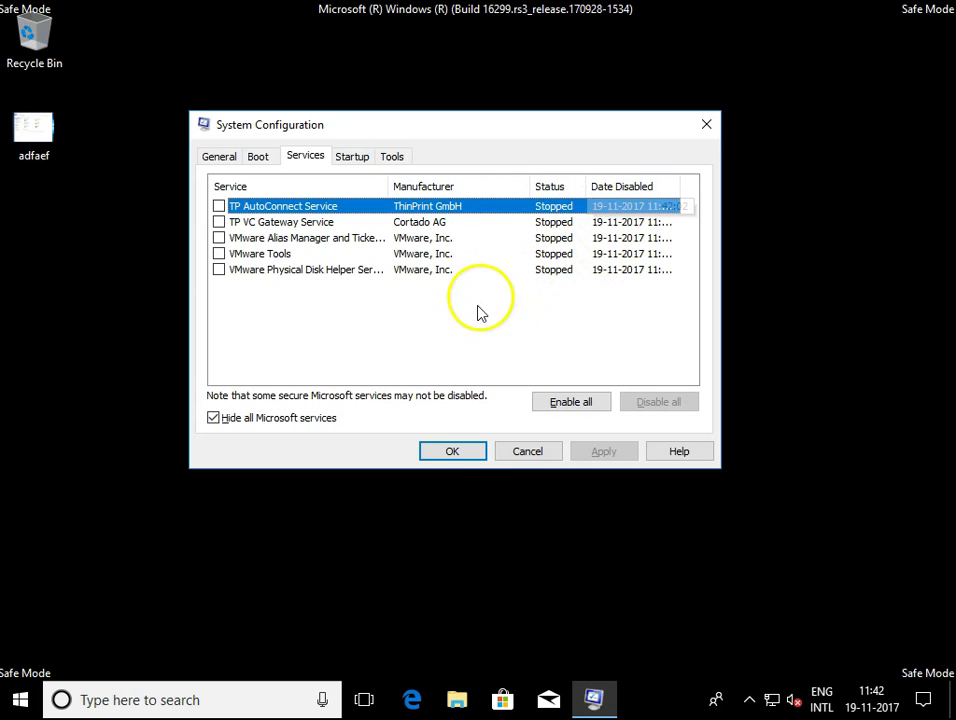
pyautogui.click(454, 453)
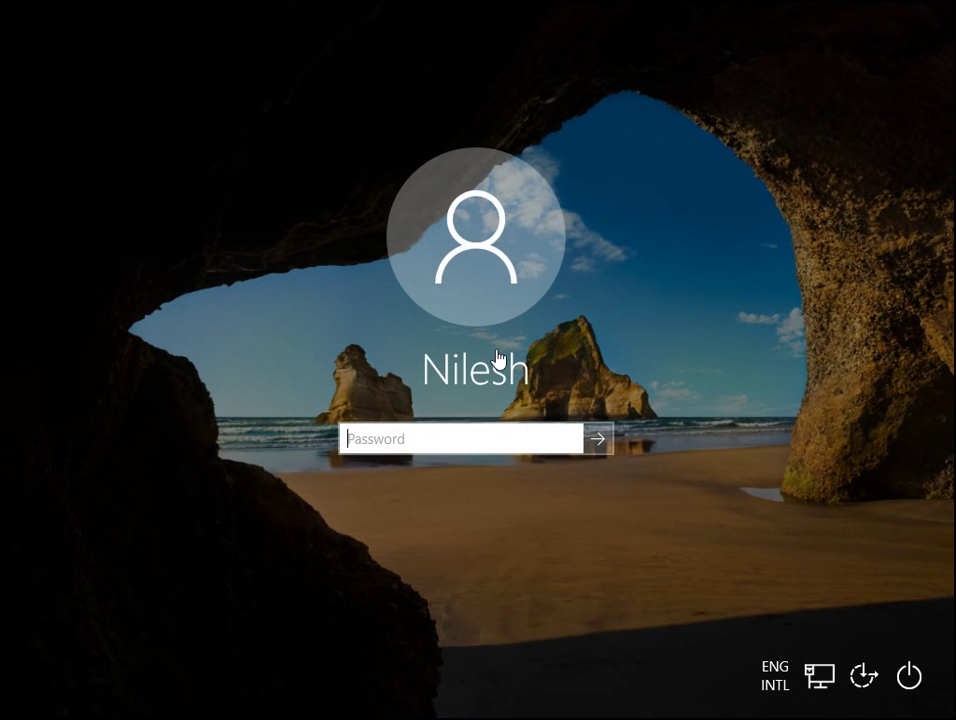
# - Enter the account password at the sign-in screen and load the desktop
pyautogui.click(478, 444)
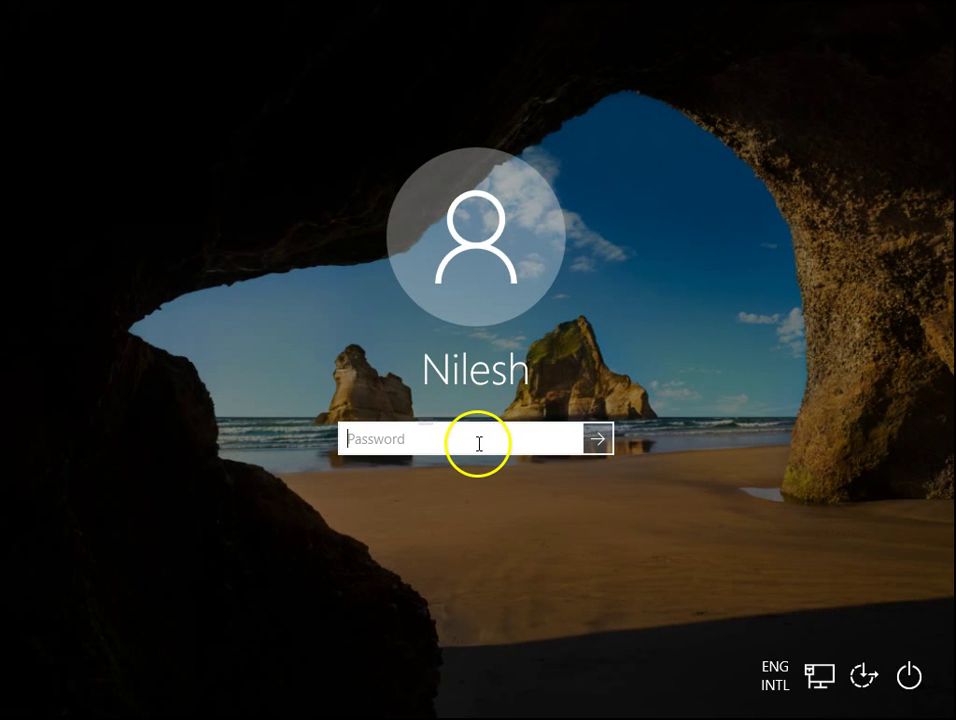
pyautogui.write('••••••••••')
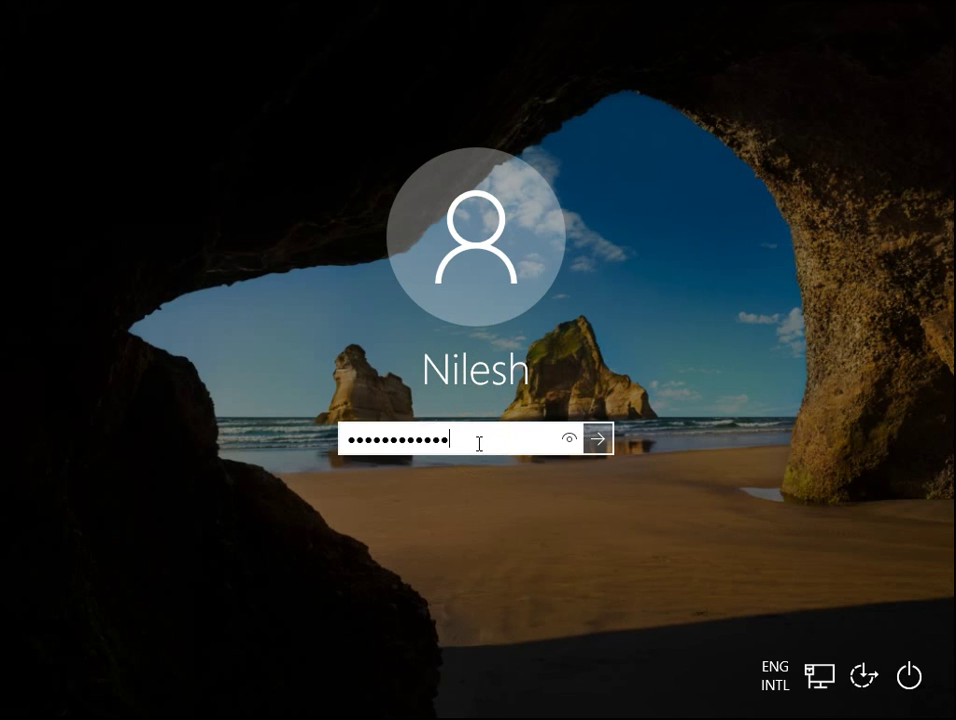
pyautogui.press('Return')
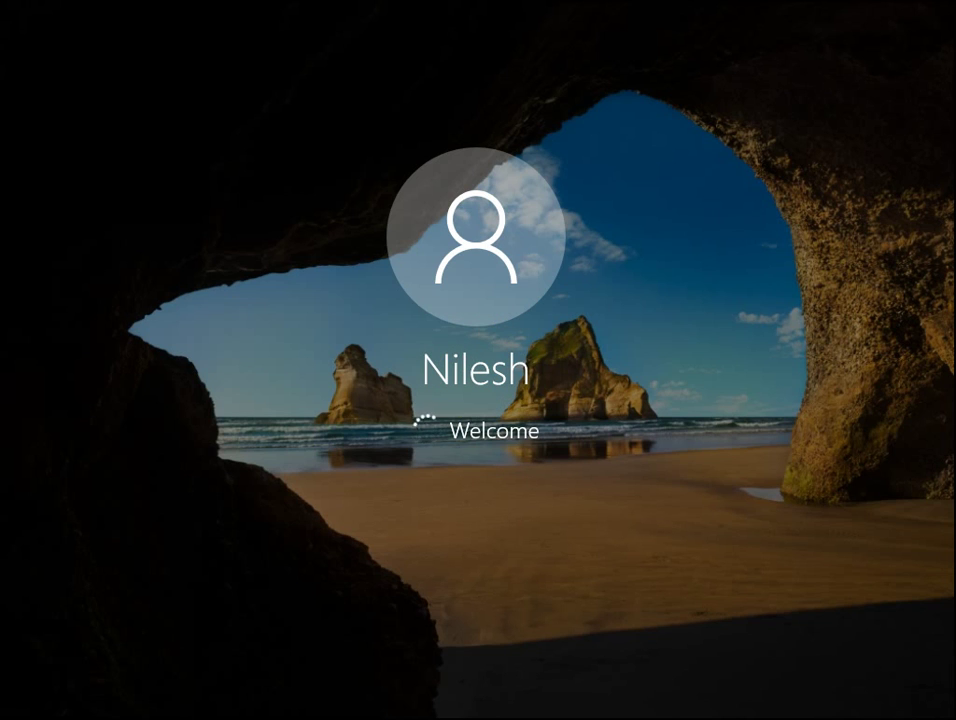
pyautogui.click(373, 358)
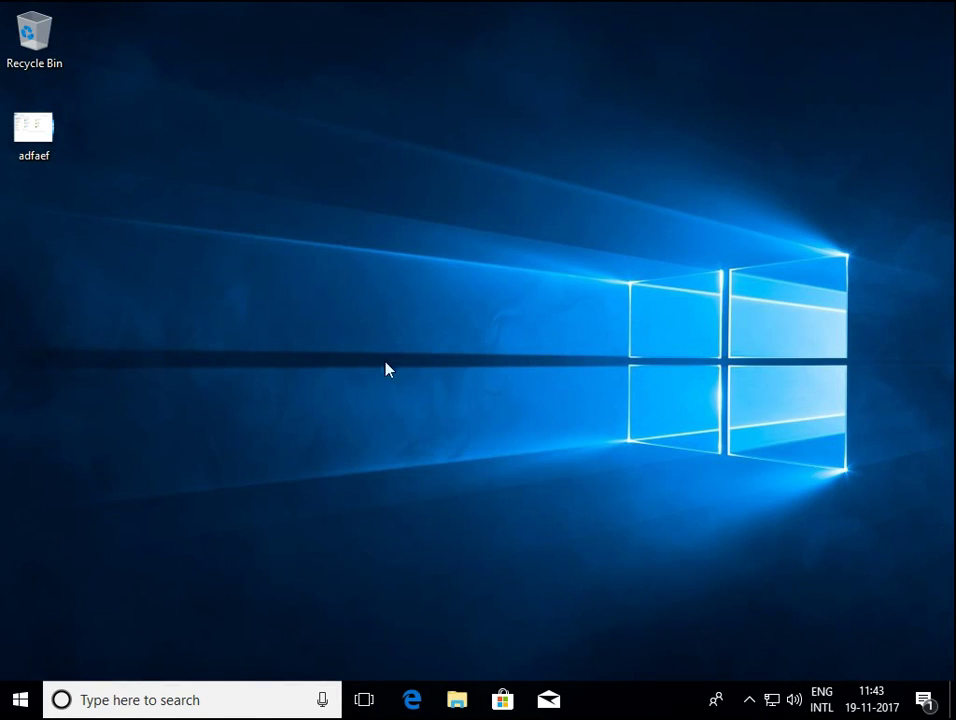
# - Review processes in Task Manager sorted by CPU usage, then close it
pyautogui.rightClick(619, 704)
pyautogui.click(637, 608)
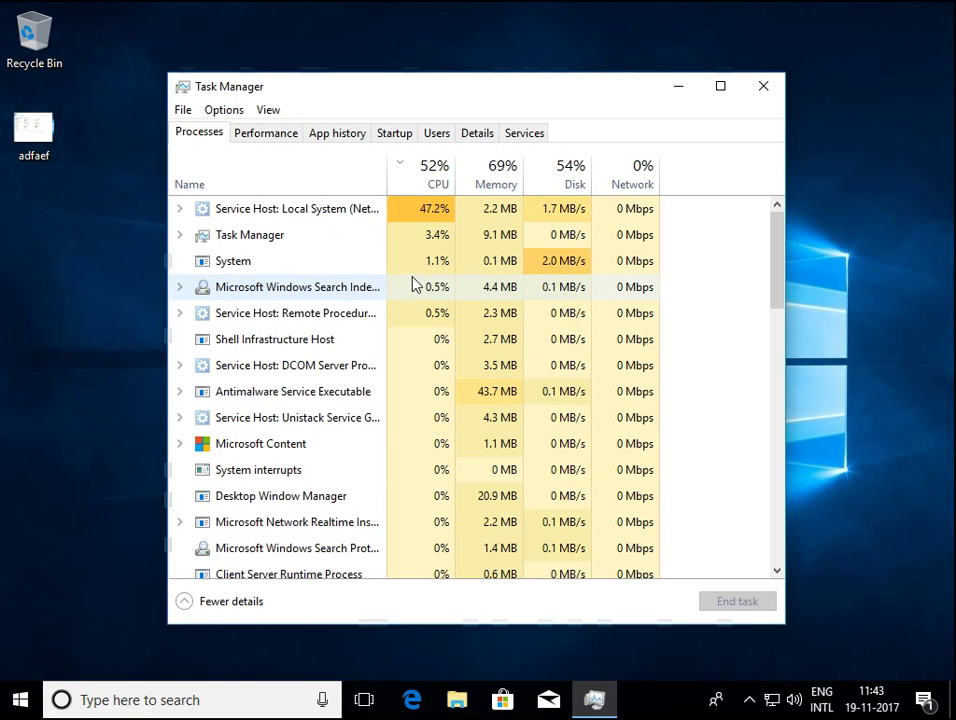
pyautogui.click(410, 288)
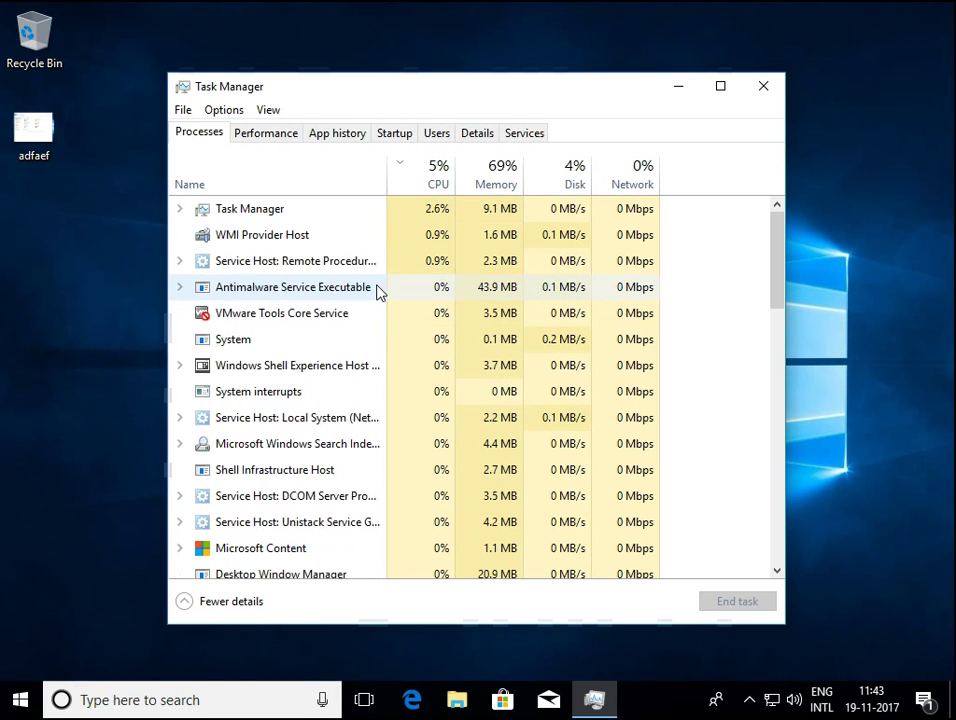
pyautogui.click(763, 86)
# - Reopen msconfig and re-enable all five non-Microsoft services, then apply
pyautogui.press('super+r')
pyautogui.press('Return')
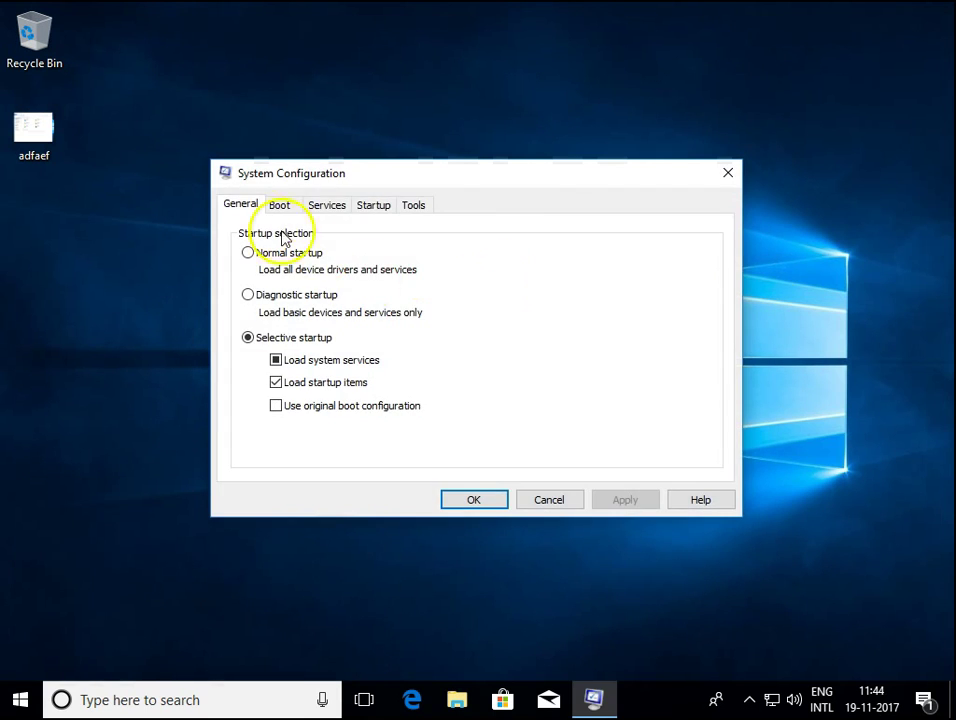
pyautogui.click(332, 206)
pyautogui.click(310, 466)
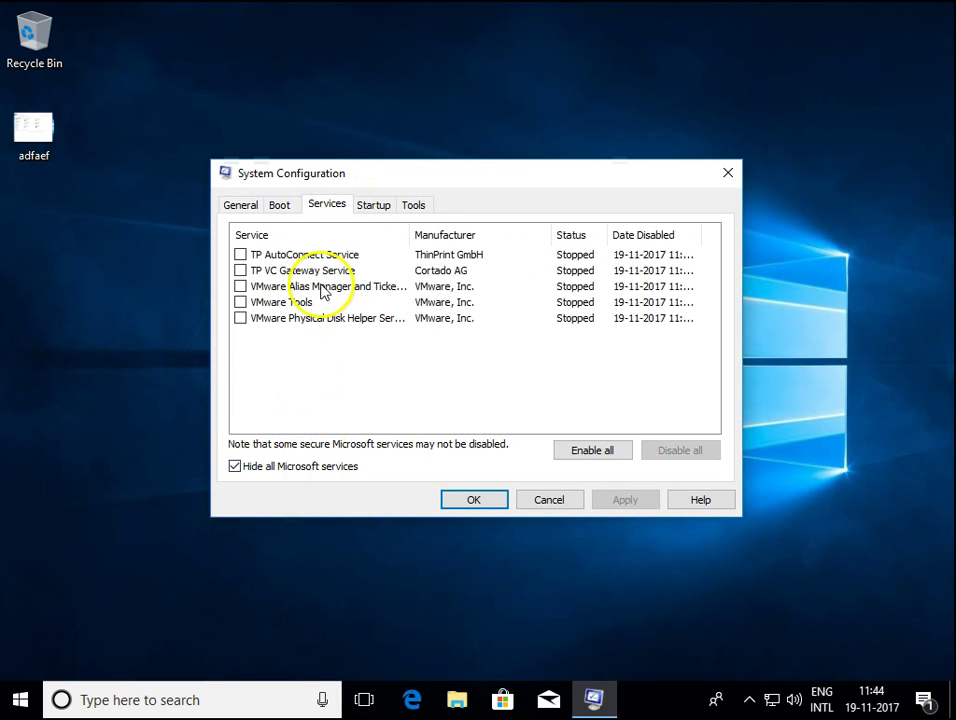
pyautogui.click(592, 450)
pyautogui.click(630, 503)
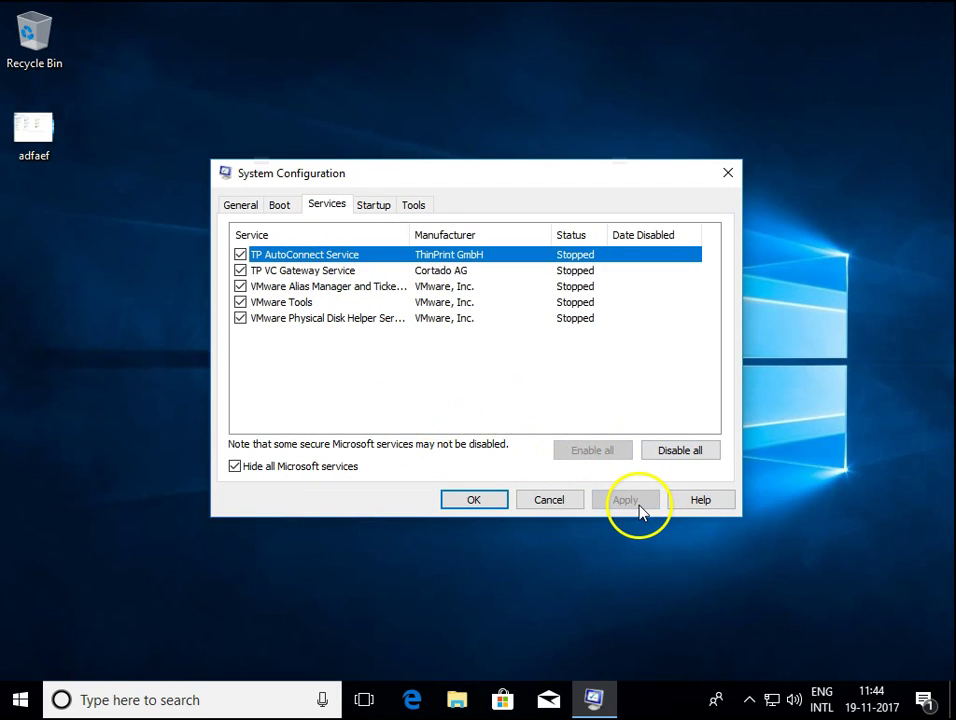
# - Save the services change without restarting, then reopen msconfig and select Normal startup
pyautogui.click(489, 500)
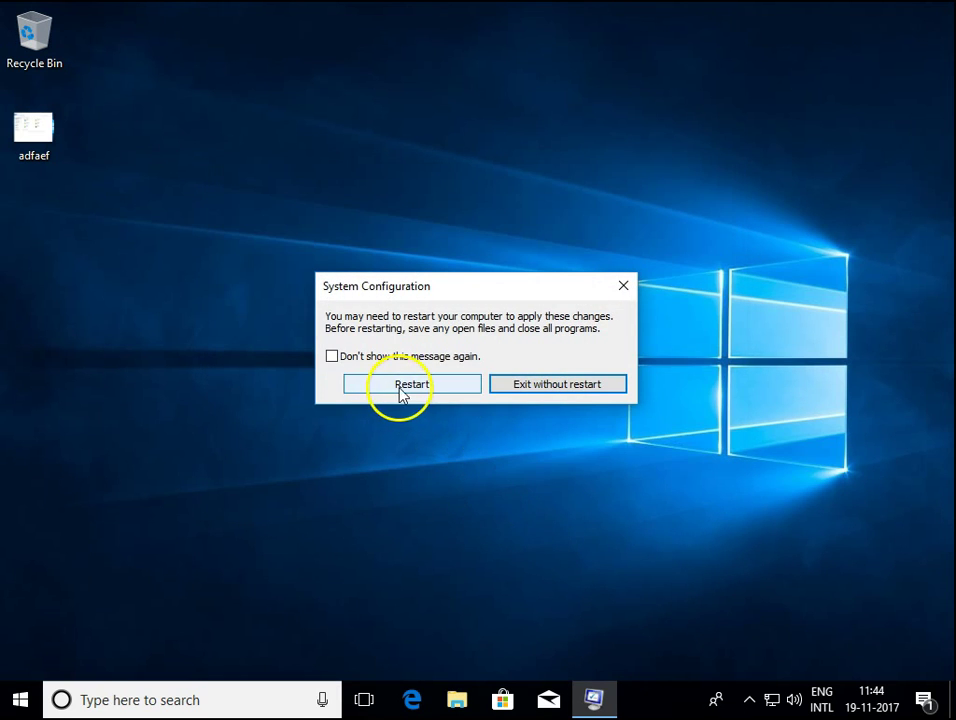
pyautogui.click(598, 385)
pyautogui.press('super+r')
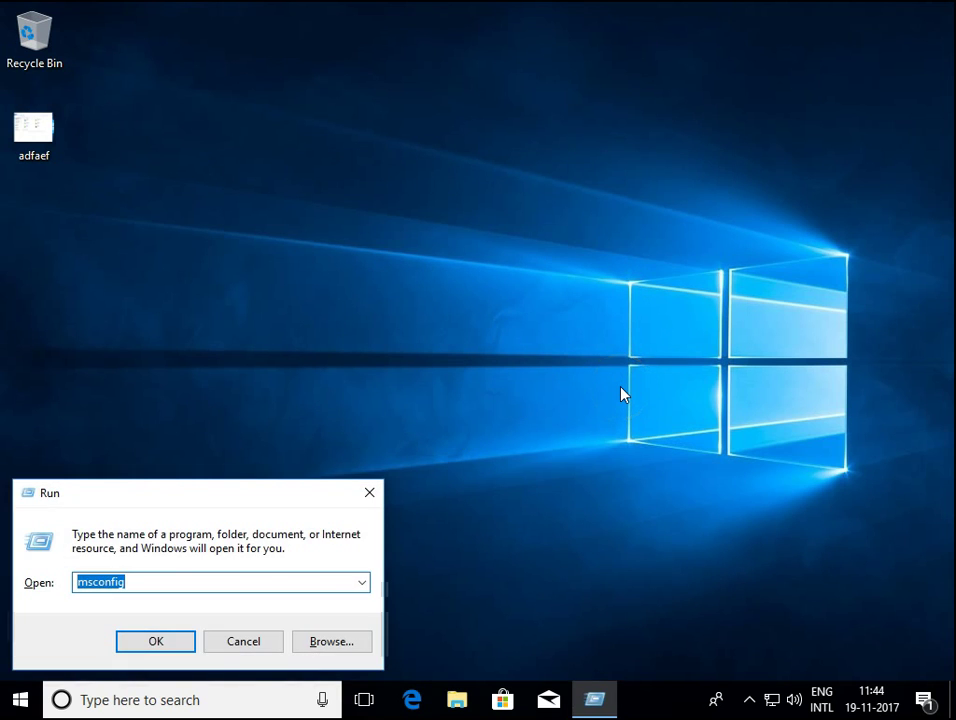
pyautogui.press('Return')
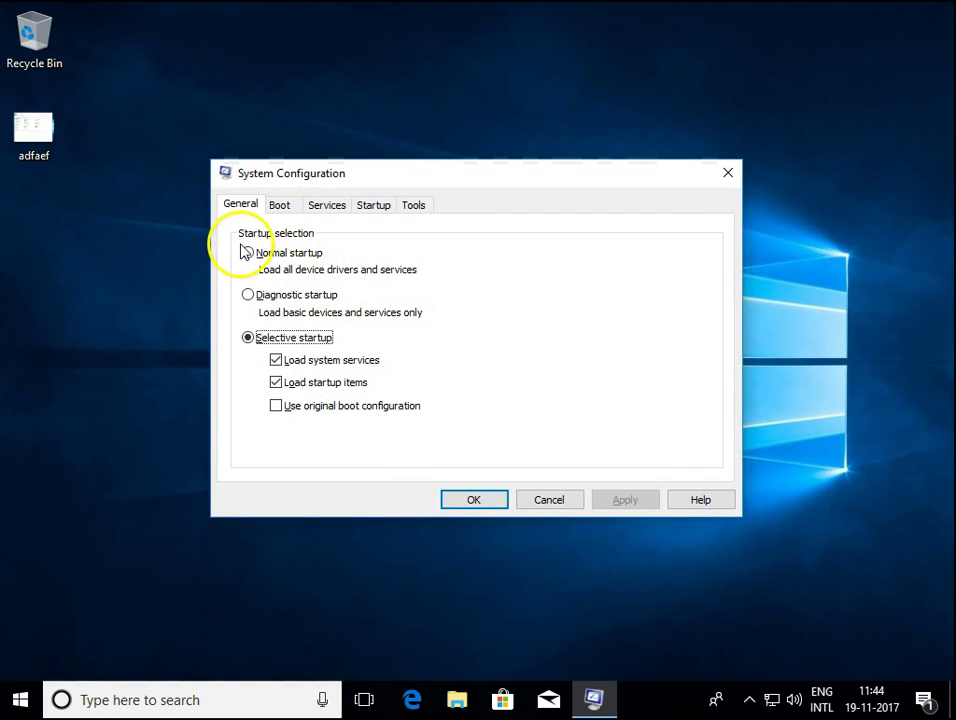
pyautogui.click(245, 252)
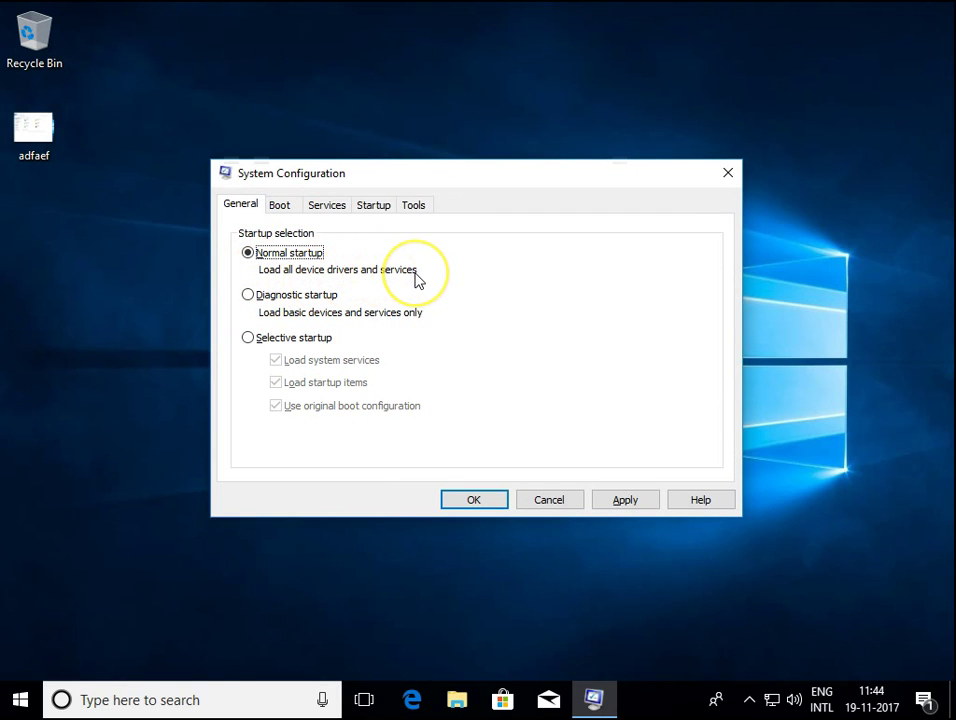
# - Apply Normal startup, close System Configuration, and restart the computer
pyautogui.click(630, 497)
pyautogui.click(494, 503)
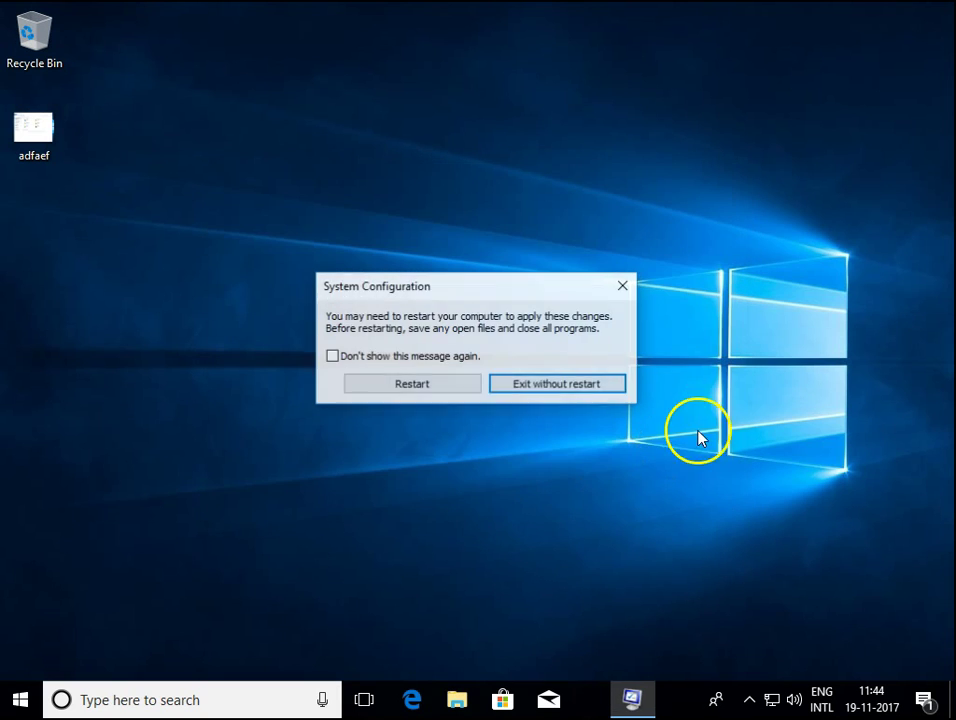
pyautogui.click(449, 390)
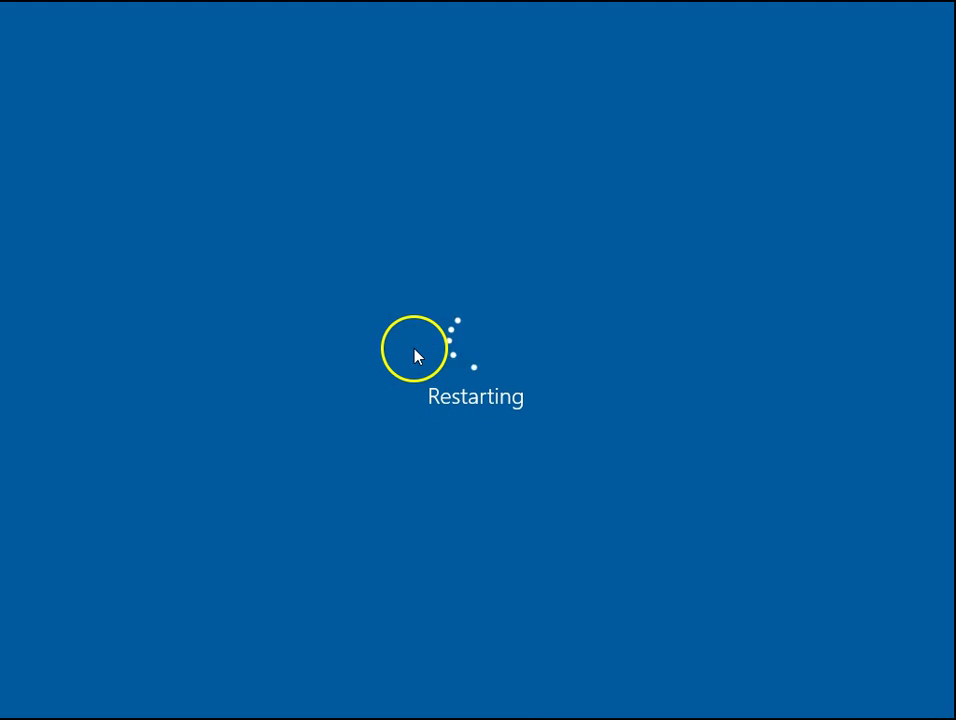
pyautogui.click(448, 404)
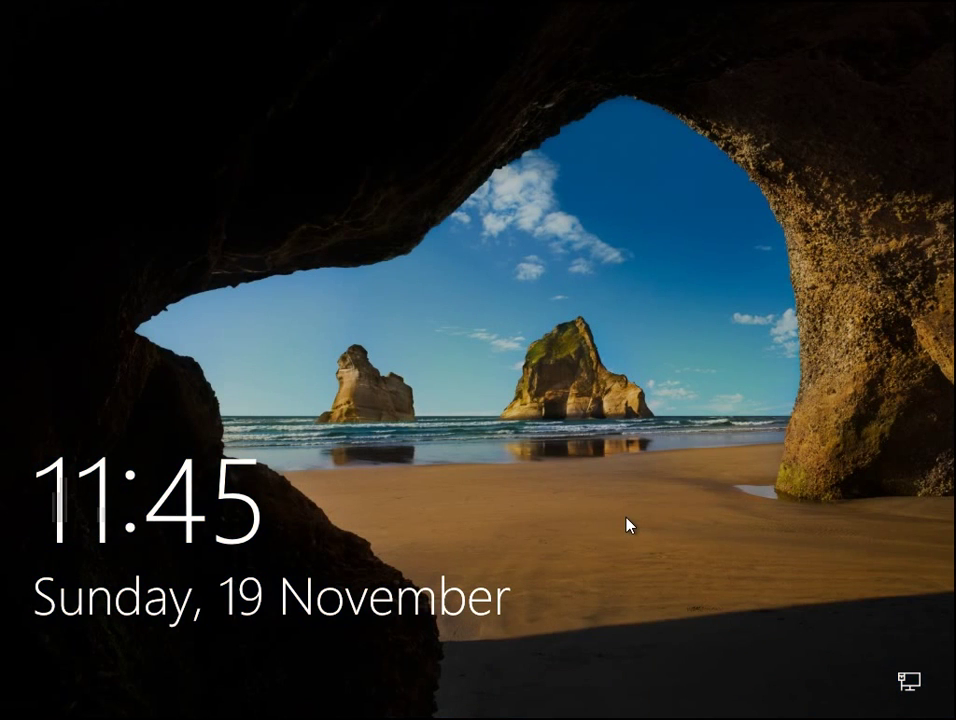
# - Dismiss the lock screen and sign in with the password
pyautogui.click(488, 410)
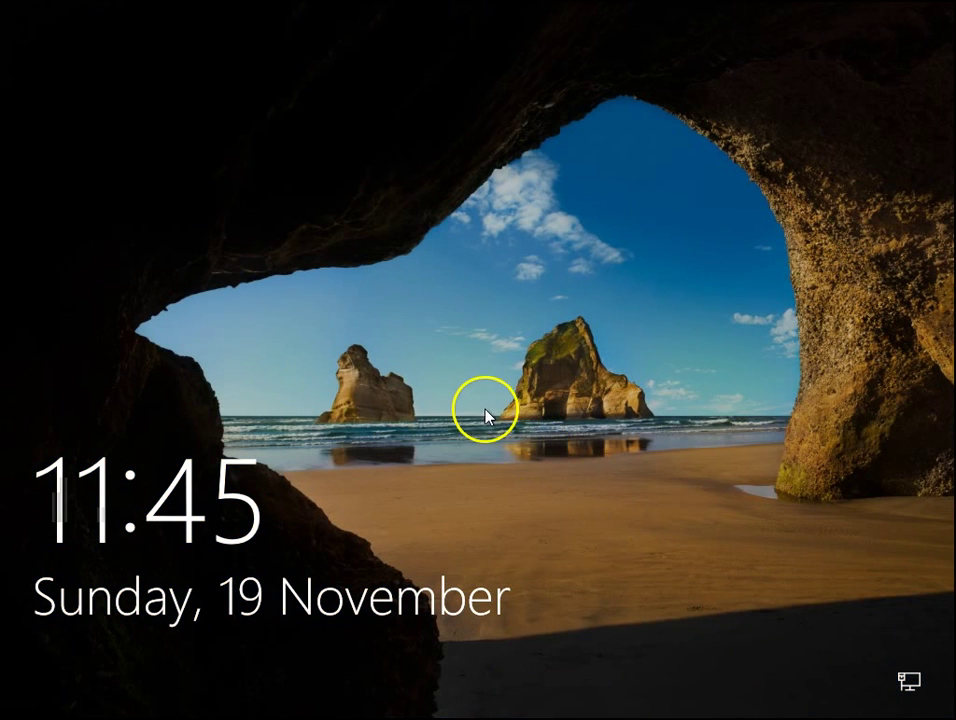
pyautogui.click(348, 461)
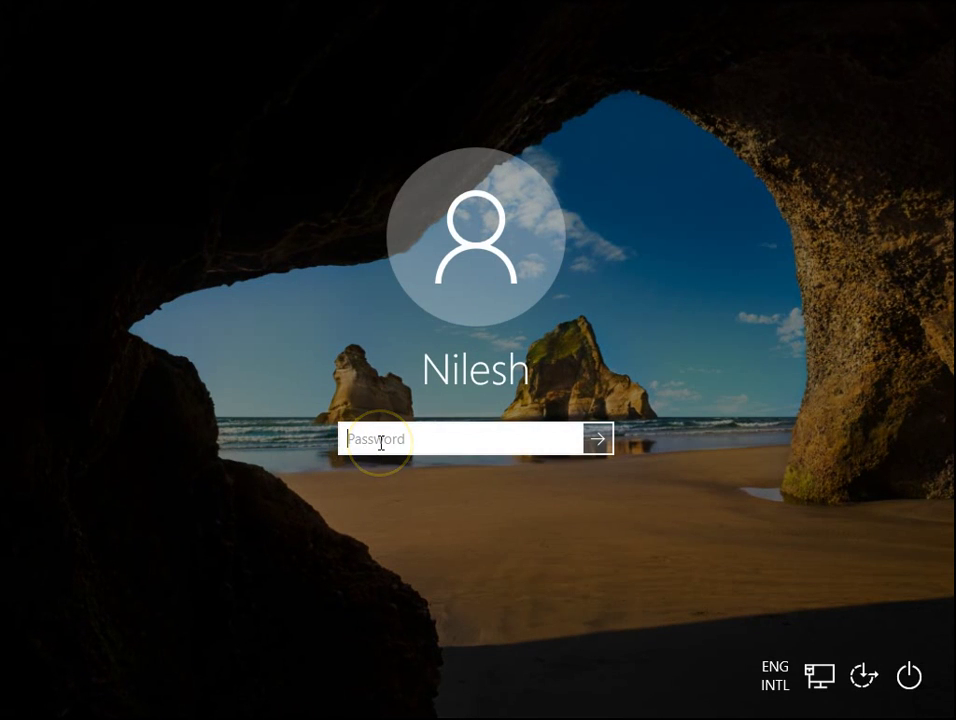
pyautogui.write('****')
pyautogui.press('Return')
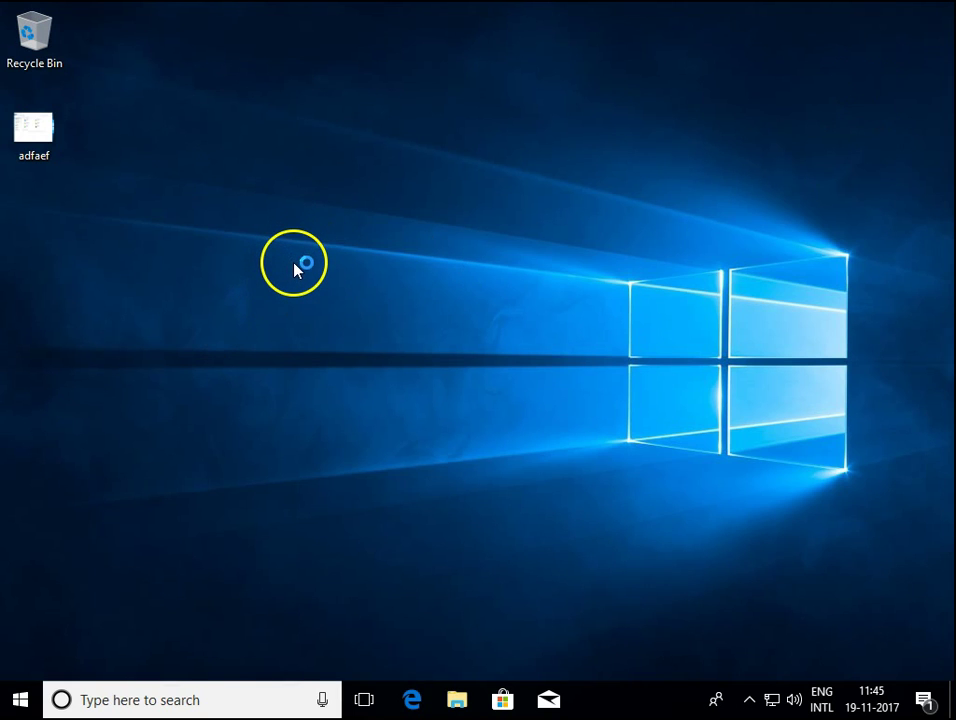
# - Launch Event Viewer with eventvwr from the Run box
pyautogui.press('super+r')
pyautogui.write('eventvwr')
pyautogui.press('Return')
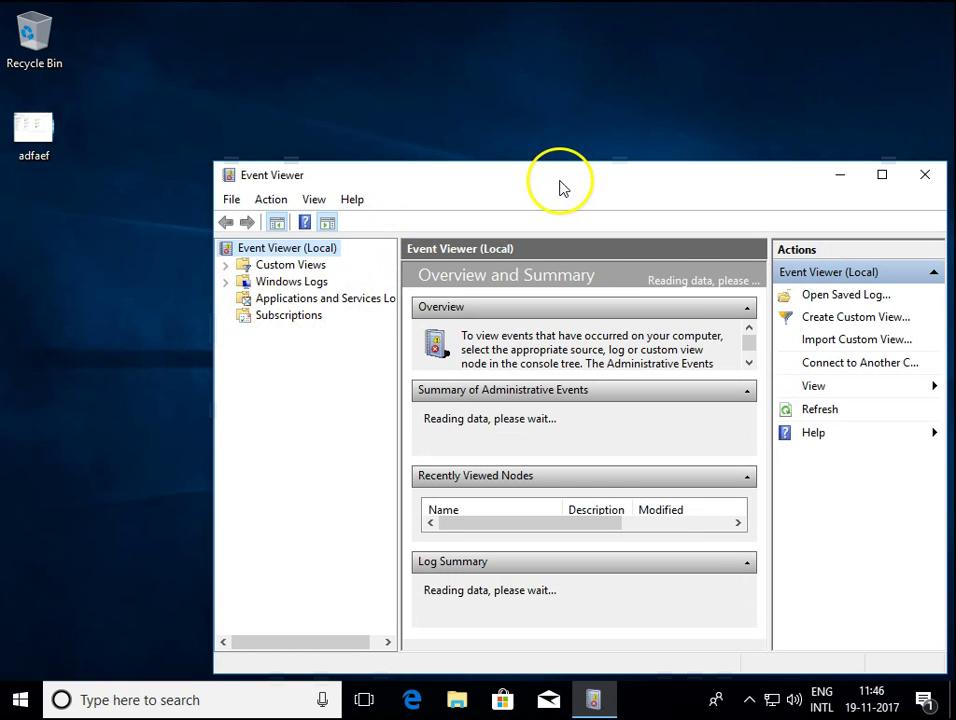
# - Maximize Event Viewer and open the WMI-Activity Operational log under Applications and Services Logs
pyautogui.moveTo(565, 184); pyautogui.dragTo(489, 96)
pyautogui.click(810, 90)
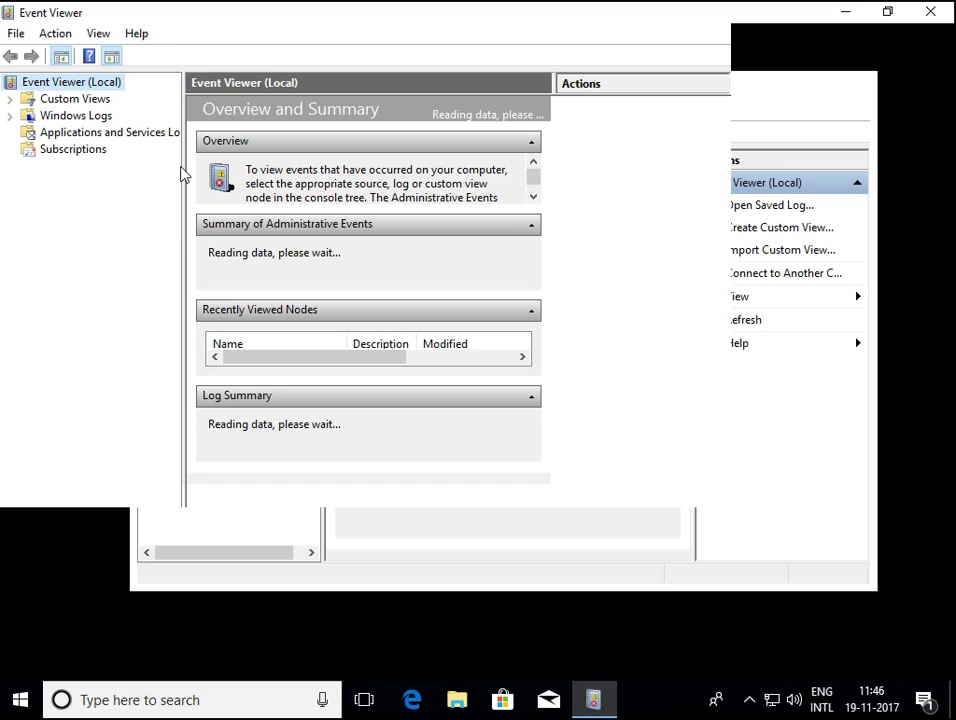
pyautogui.click(149, 195)
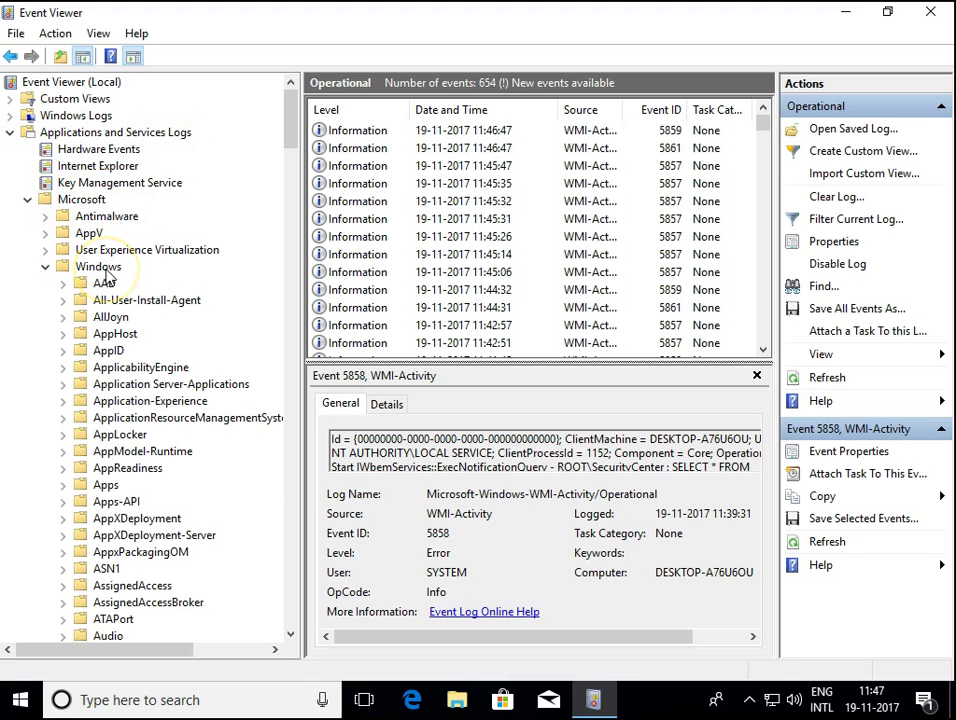
pyautogui.moveTo(291, 128)
pyautogui.mouseDown()
pyautogui.moveTo(294, 330)
pyautogui.moveTo(277, 416)
pyautogui.moveTo(277, 597)
pyautogui.mouseUp()
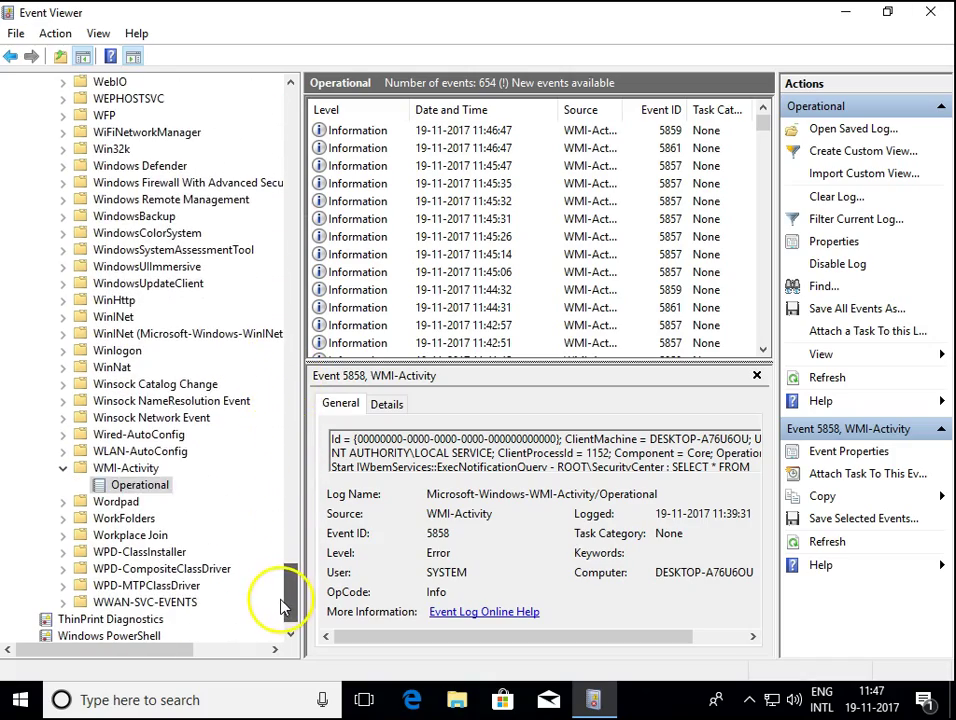
pyautogui.click(138, 468)
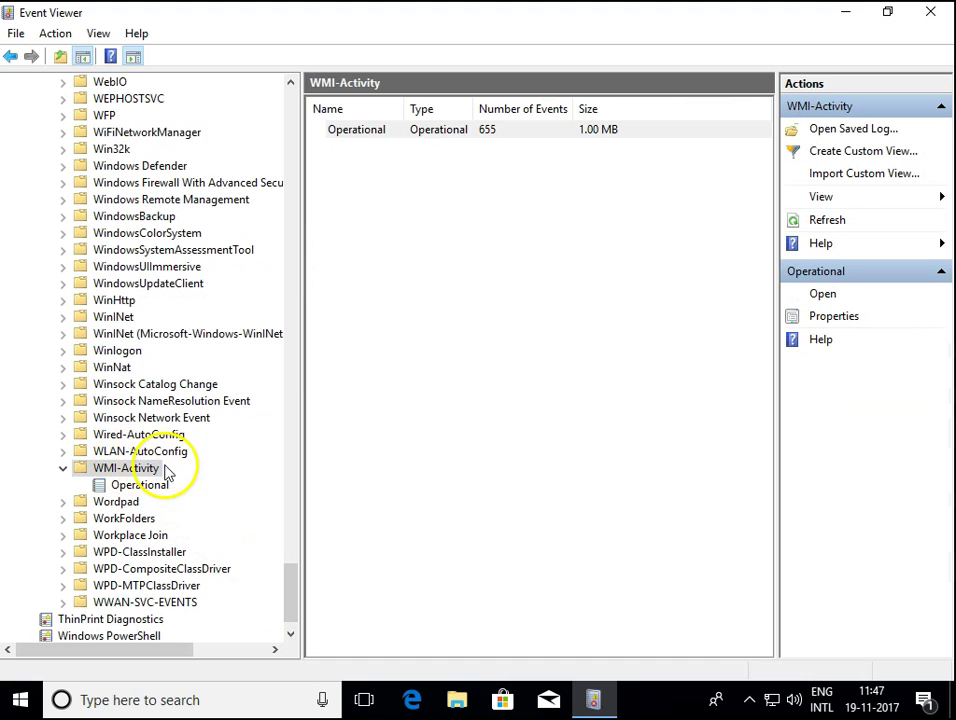
pyautogui.click(138, 485)
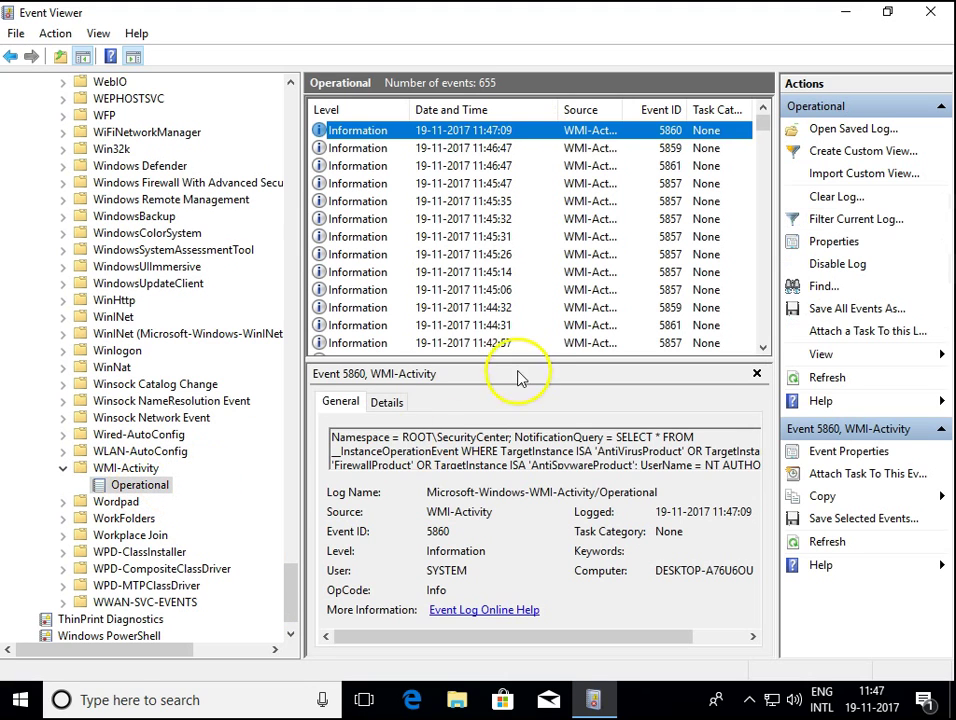
# - Select the first WMI-Activity Error event 5858 to show its ClientProcessId 1152 details
pyautogui.click(378, 290)
pyautogui.scroll(-4, 420, 275)
pyautogui.scroll(-1, 430, 267)
pyautogui.scroll(1, 362, 240)
pyautogui.click(348, 201)
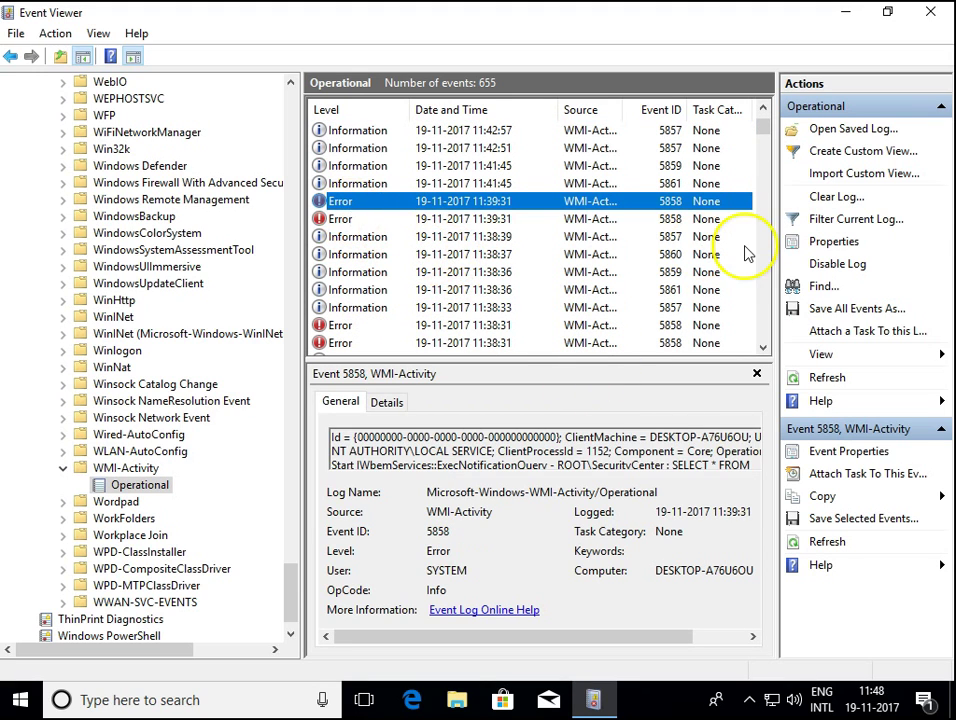
# - Open the full Event Properties for error 5858 and highlight its ClientProcessId value 1152
pyautogui.doubleClick(516, 204)
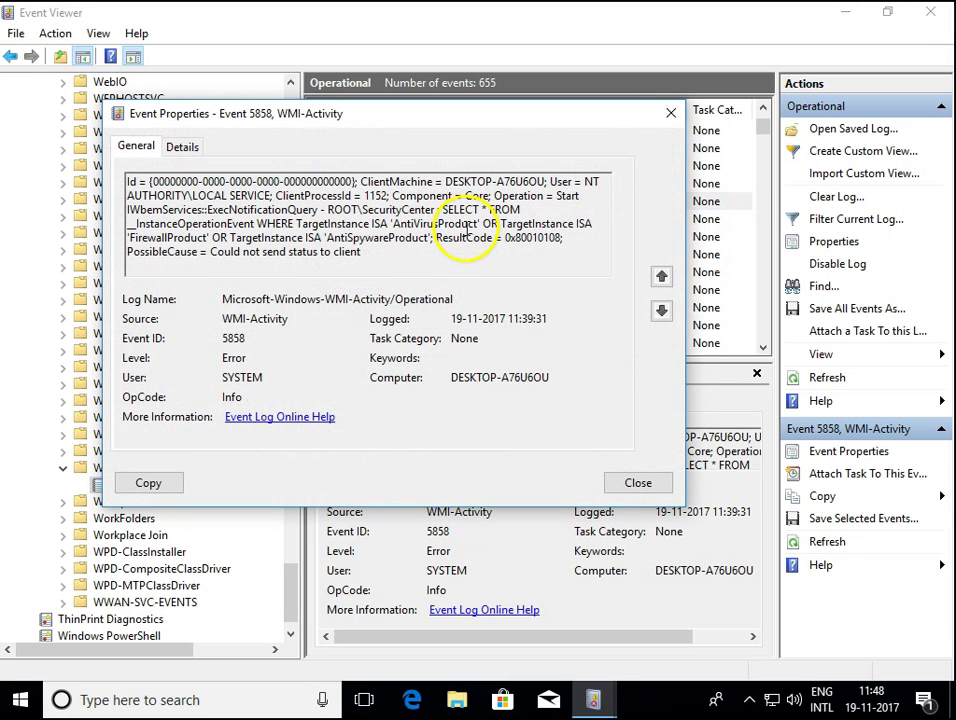
pyautogui.moveTo(452, 119); pyautogui.dragTo(436, 123)
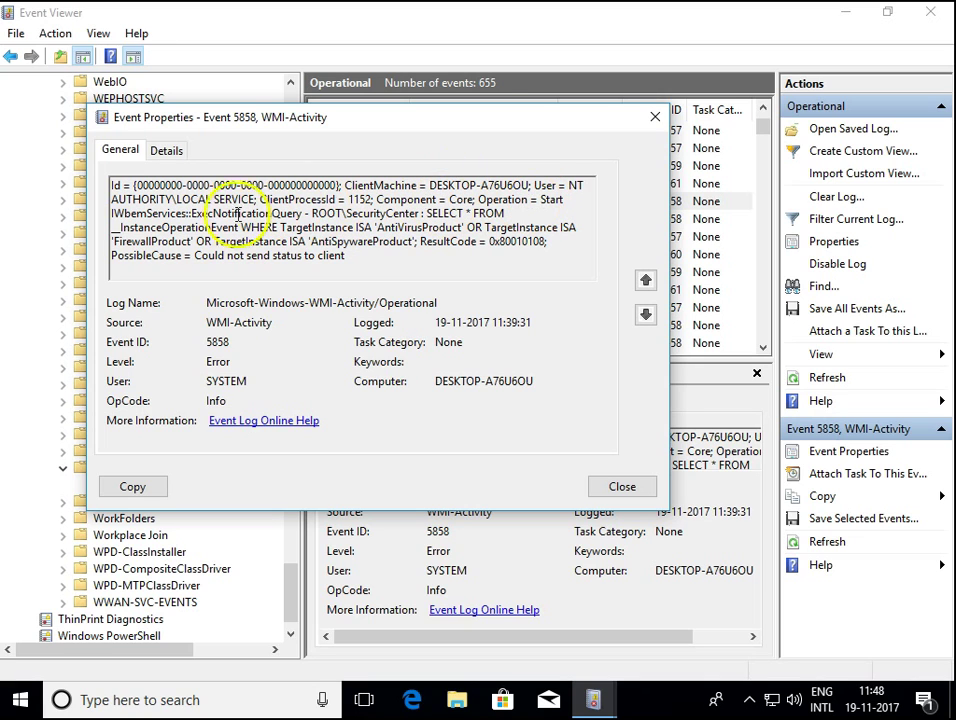
pyautogui.doubleClick(358, 199)
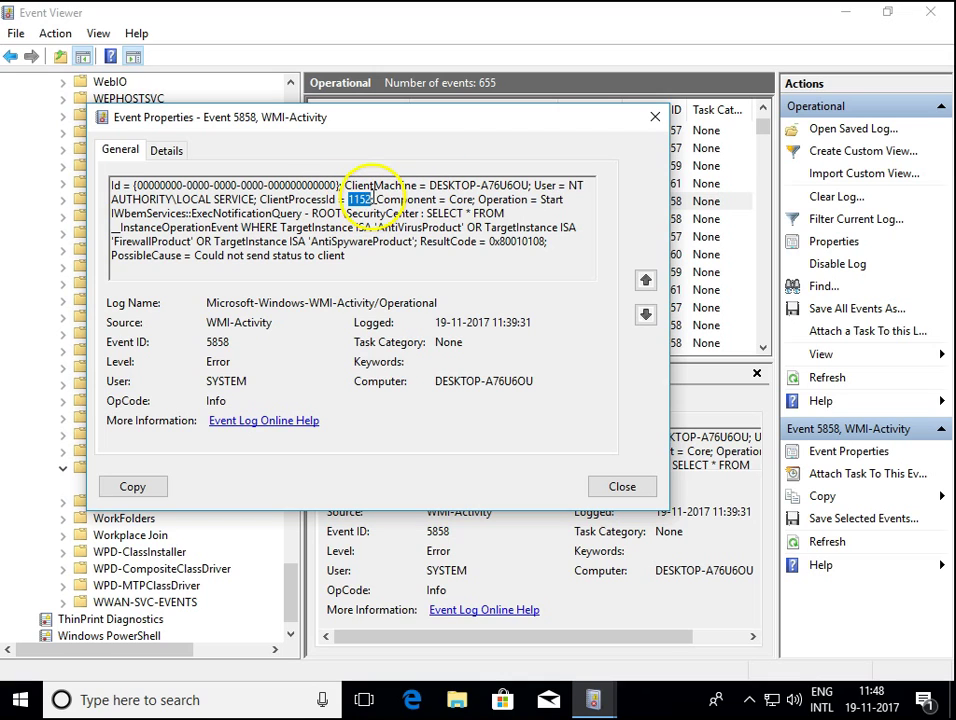
pyautogui.click(357, 200)
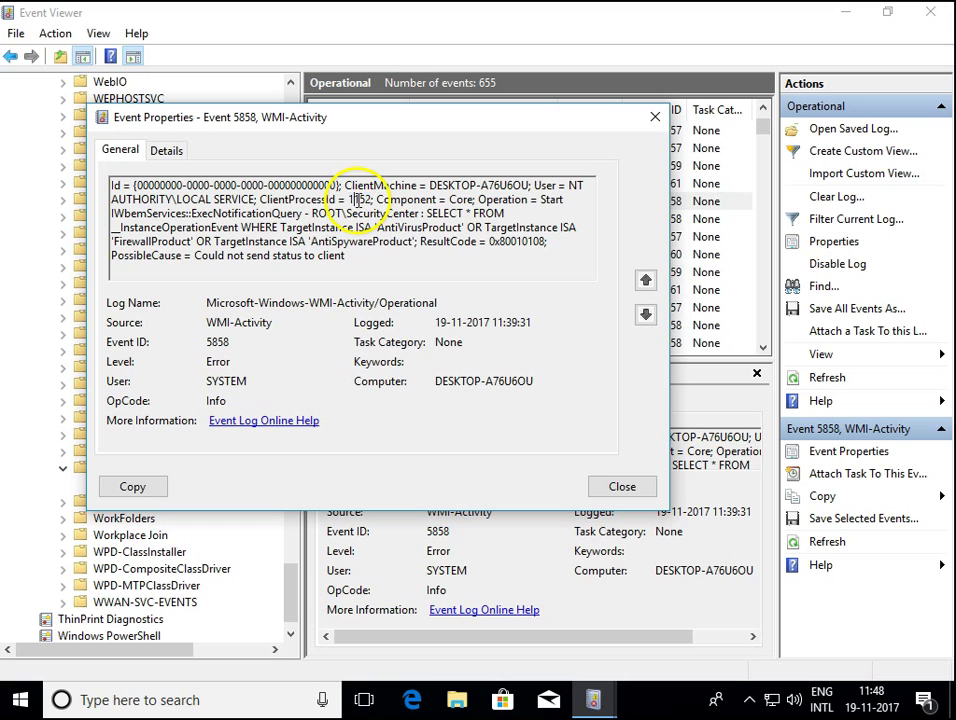
# - Launch Task Manager beside the event details and sort its Details list by PID
pyautogui.rightClick(645, 700)
pyautogui.click(720, 607)
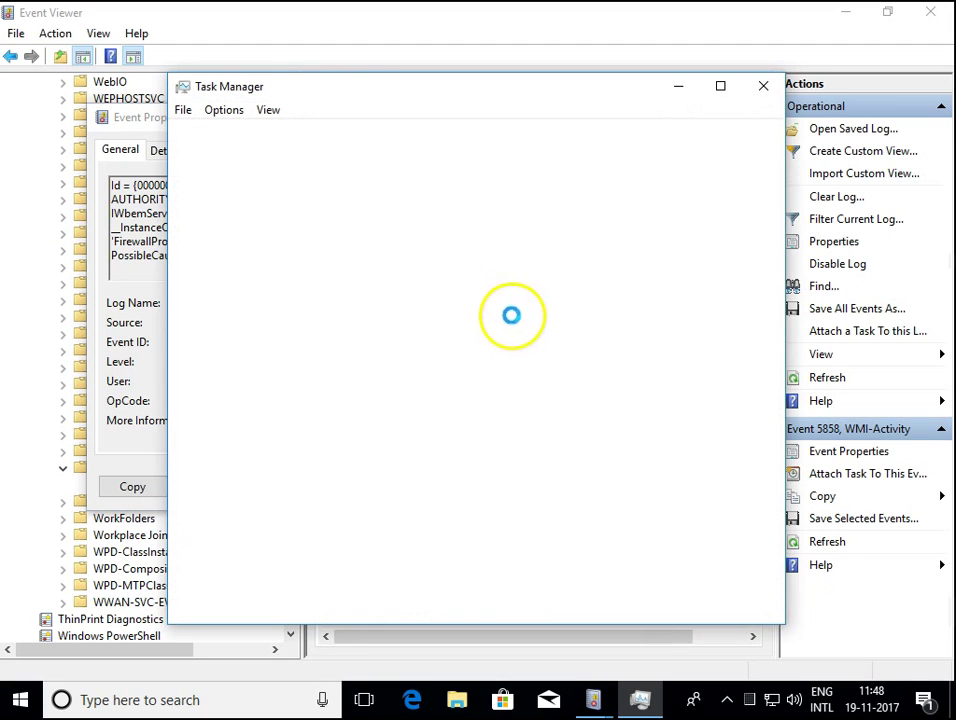
pyautogui.moveTo(404, 104); pyautogui.dragTo(623, 96)
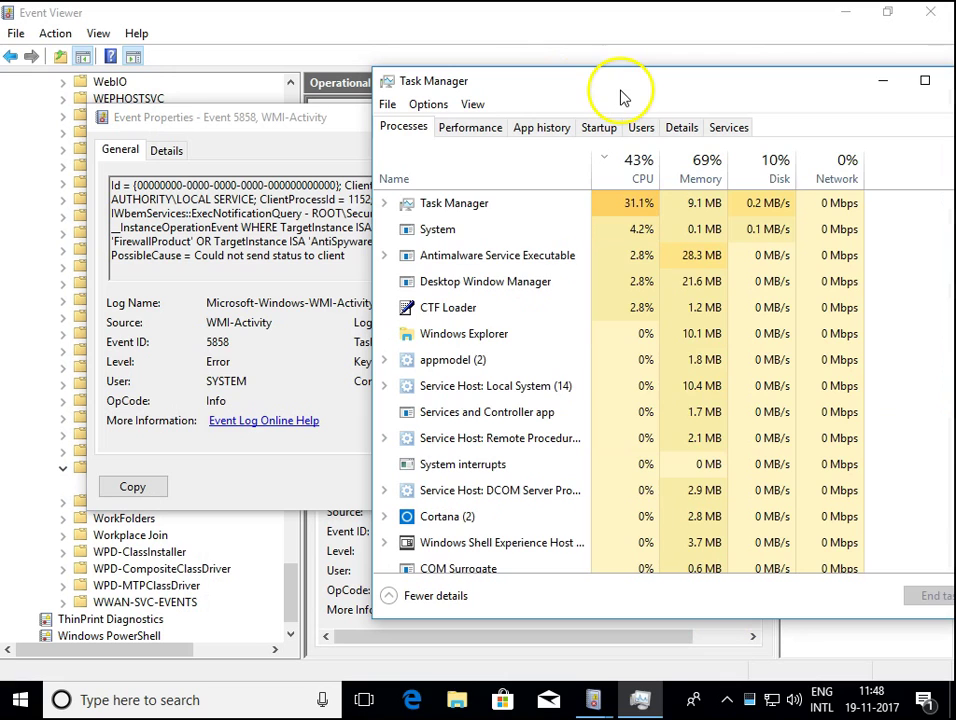
pyautogui.click(681, 128)
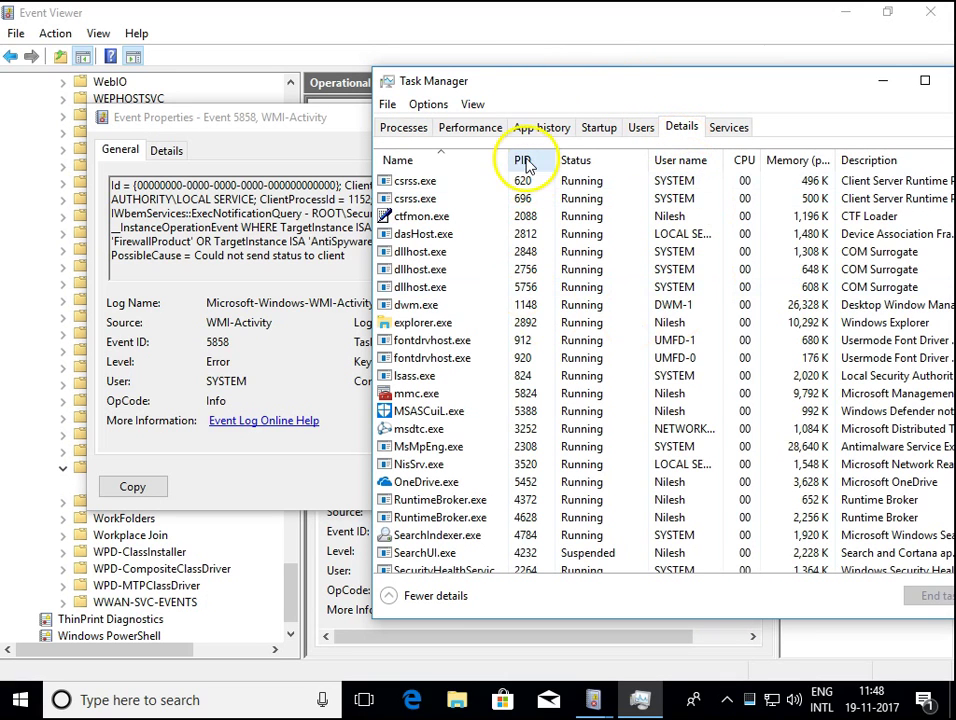
pyautogui.click(523, 160)
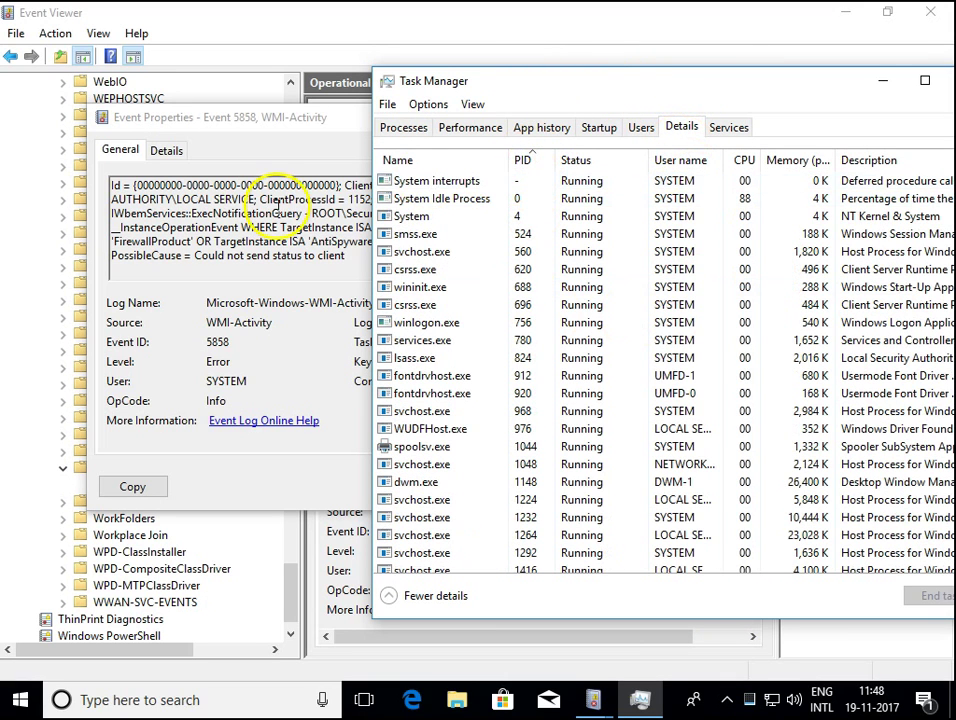
# - Select lsass.exe (PID 824) and scroll the PID list looking for process 1152
pyautogui.click(550, 358)
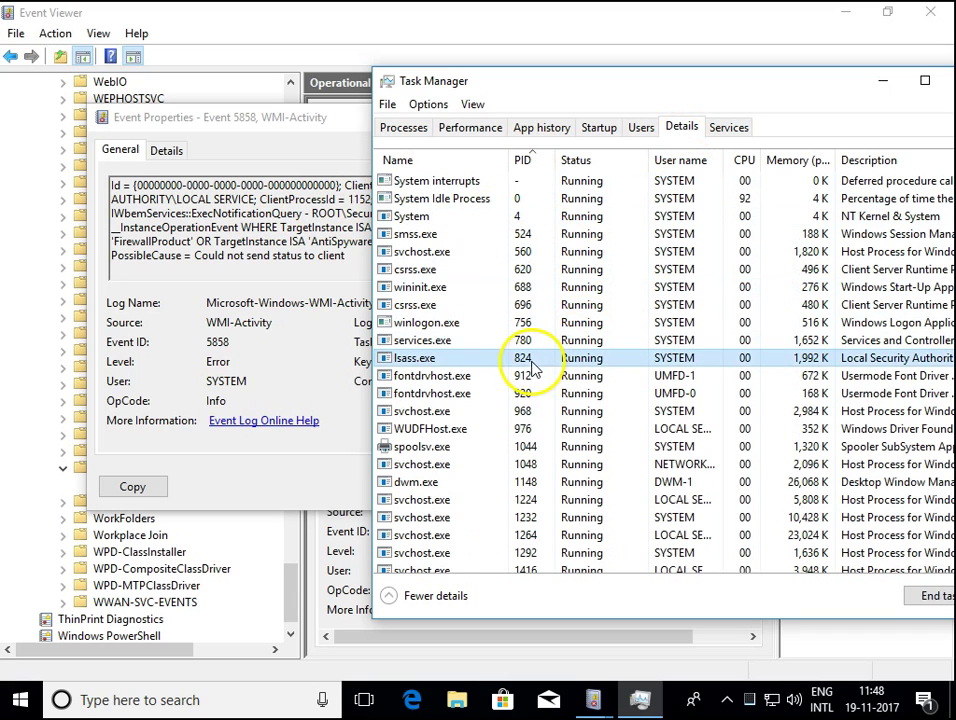
pyautogui.scroll(-2, 550, 368)
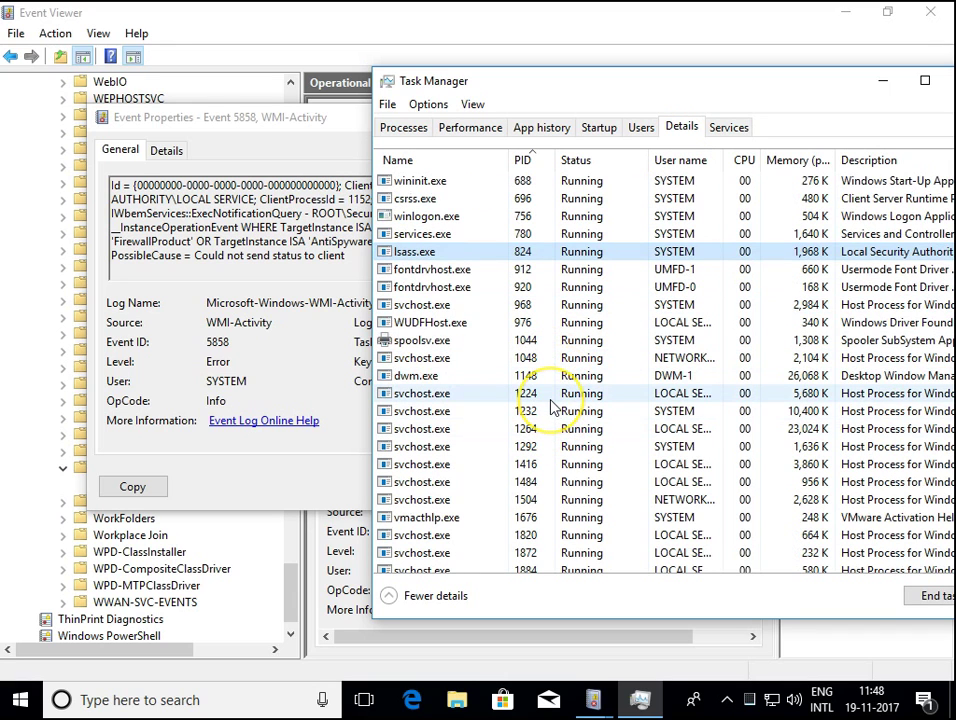
pyautogui.scroll(-1, 550, 405)
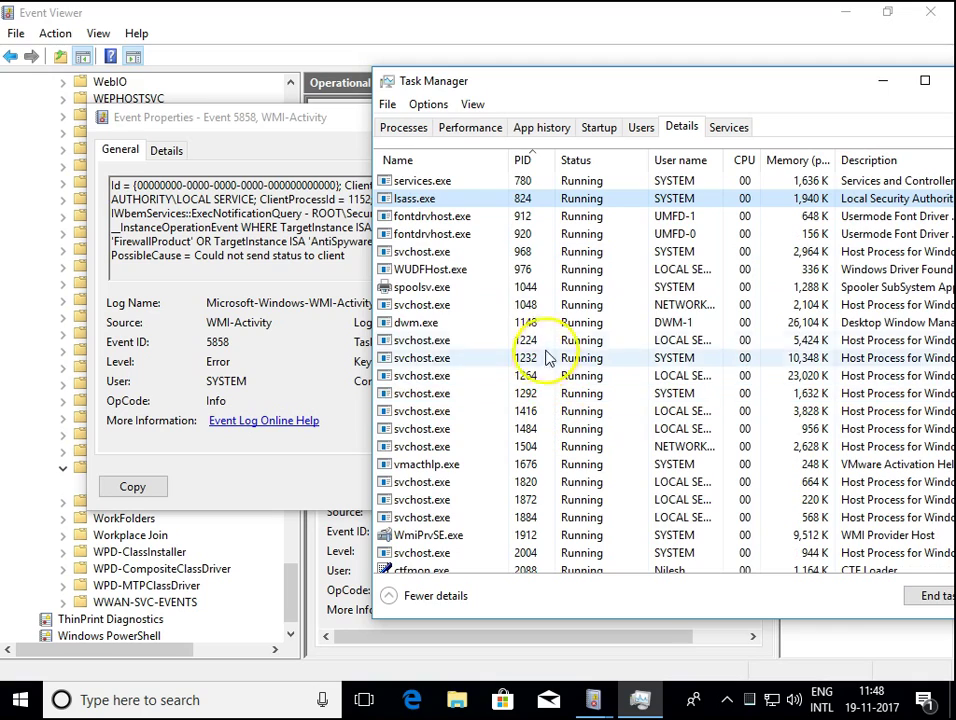
pyautogui.scroll(-2, 540, 285)
pyautogui.scroll(-4, 540, 285)
pyautogui.scroll(-1, 540, 285)
pyautogui.scroll(-2, 535, 285)
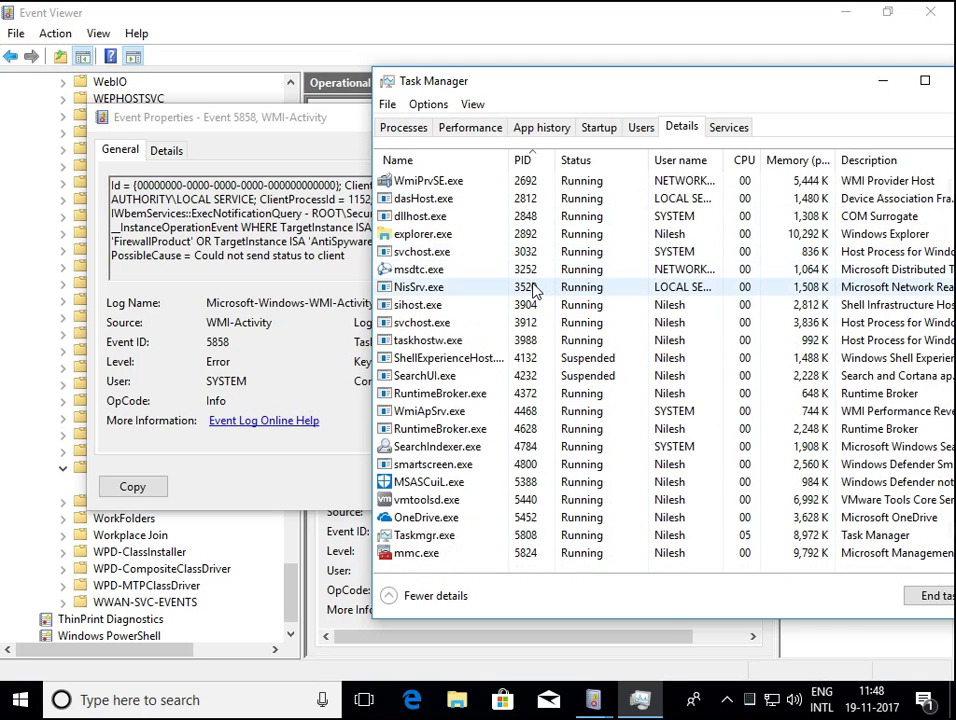
pyautogui.scroll(6, 545, 330)
pyautogui.scroll(1, 550, 342)
pyautogui.scroll(4, 550, 342)
pyautogui.scroll(1, 548, 343)
pyautogui.scroll(1, 548, 343)
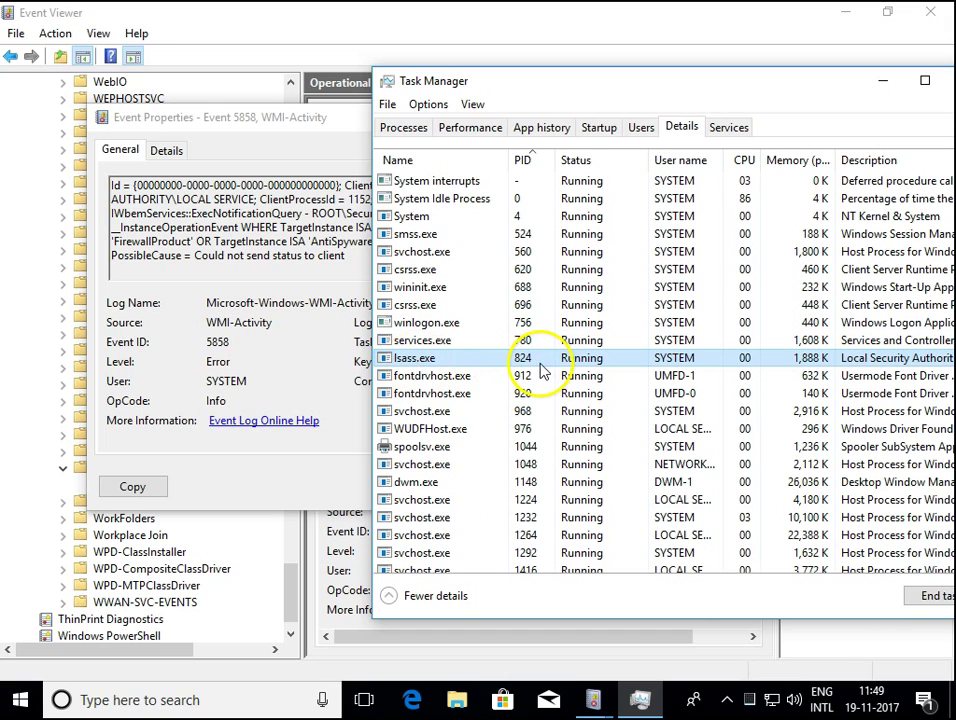
# - Check services.exe and svchost.exe PID 1224, then return to event 5858's properties
pyautogui.rightClick(624, 358)
pyautogui.rightClick(549, 360)
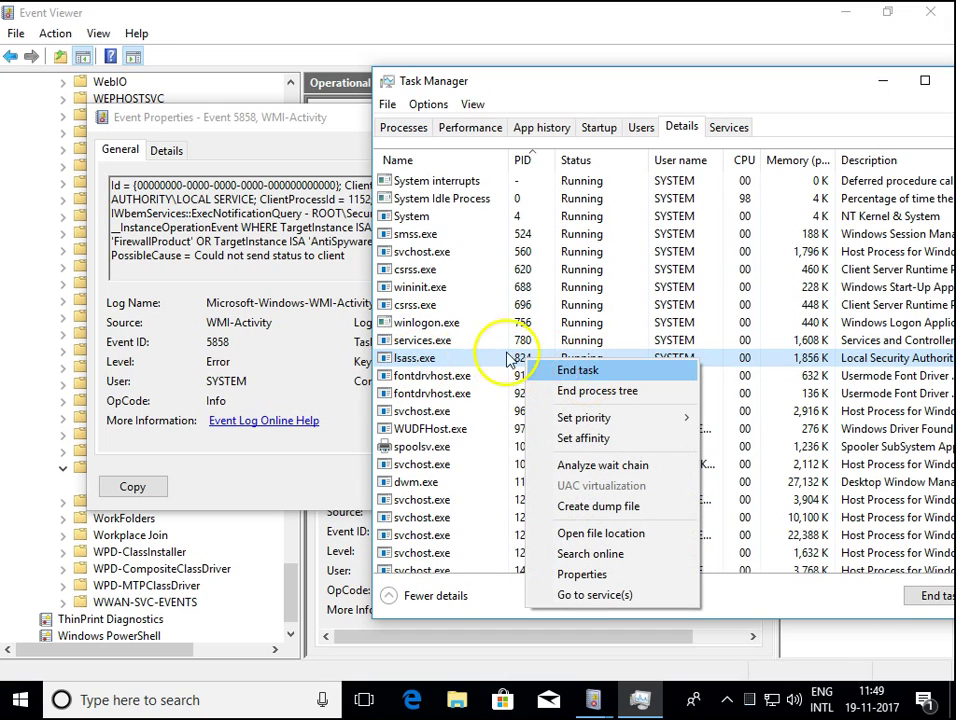
pyautogui.click(405, 341)
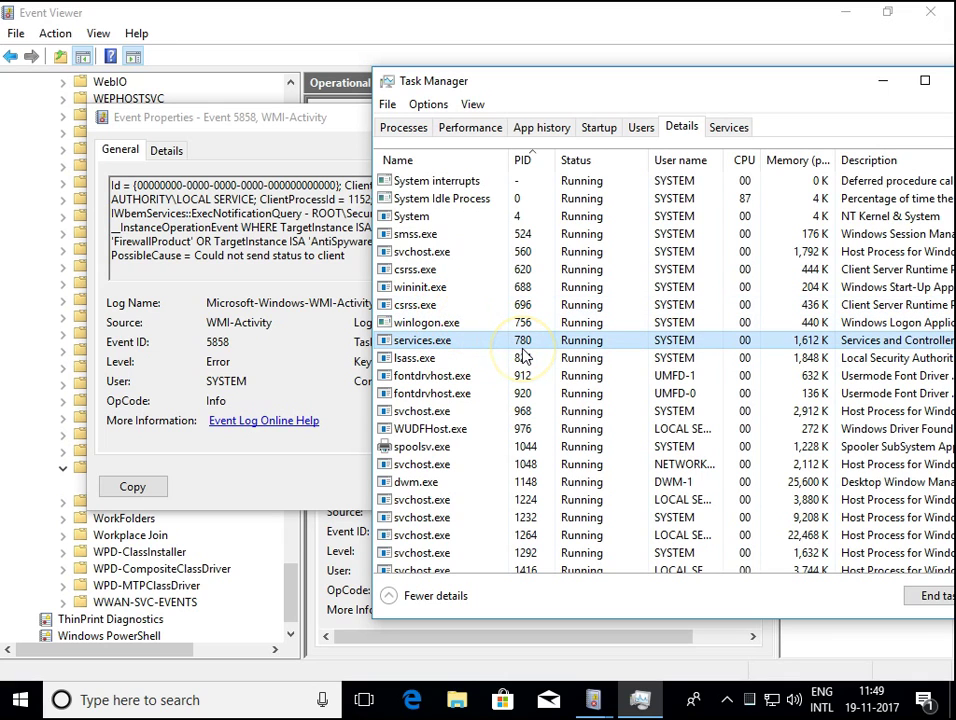
pyautogui.scroll(-2, 568, 330)
pyautogui.click(460, 394)
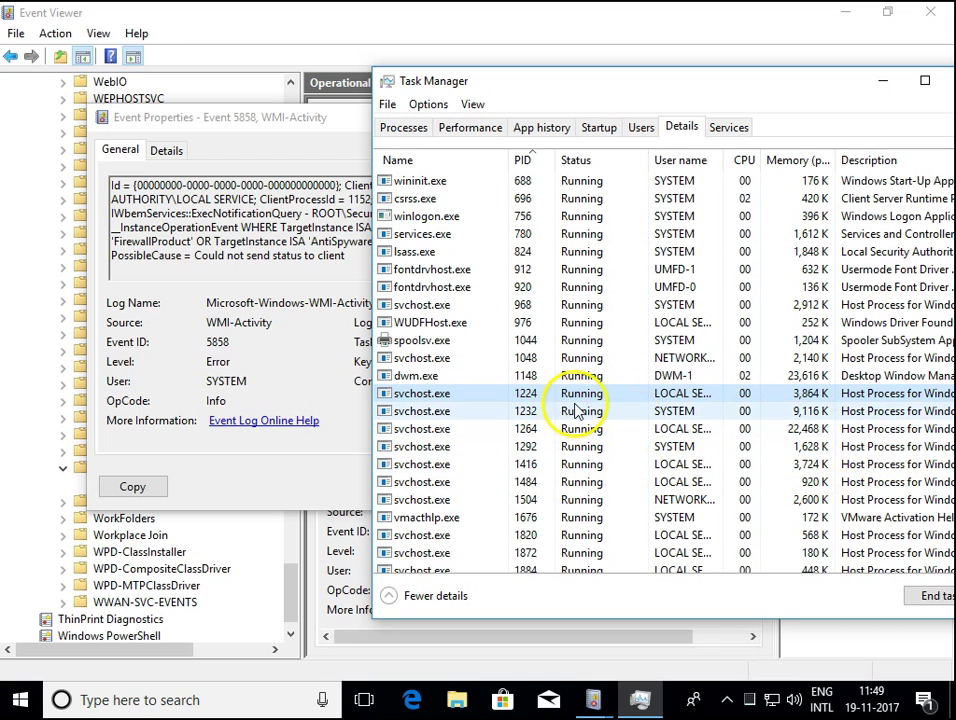
pyautogui.scroll(1, 574, 396)
pyautogui.scroll(1, 576, 398)
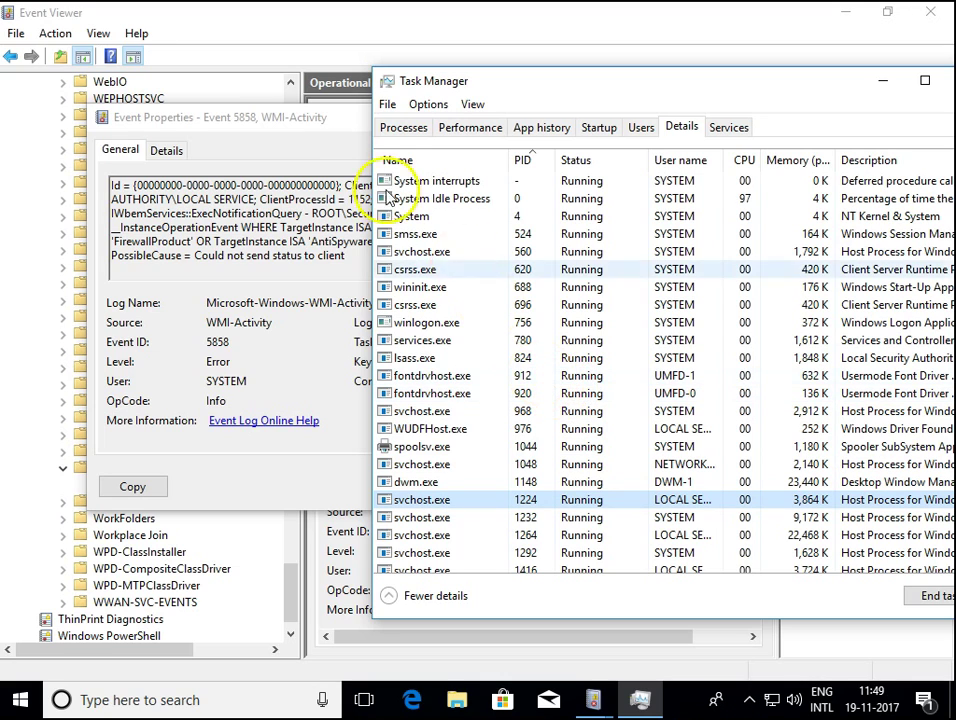
pyautogui.click(285, 120)
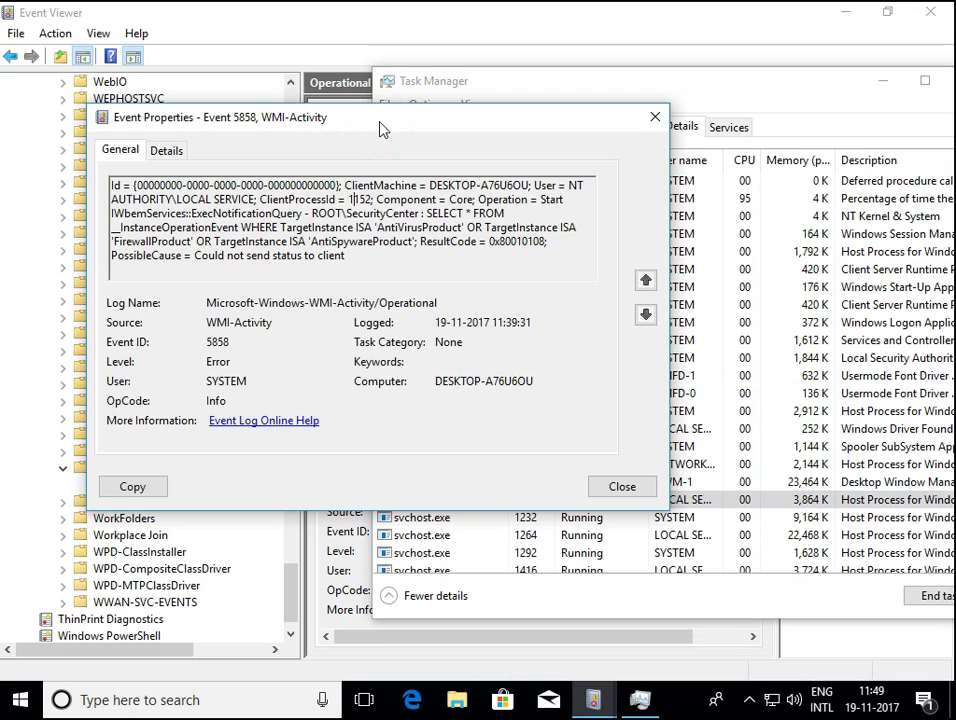
# - Select process ID 1152 and the SecurityCenter query text in the event description
pyautogui.doubleClick(362, 199)
pyautogui.moveTo(367, 199); pyautogui.dragTo(376, 204)
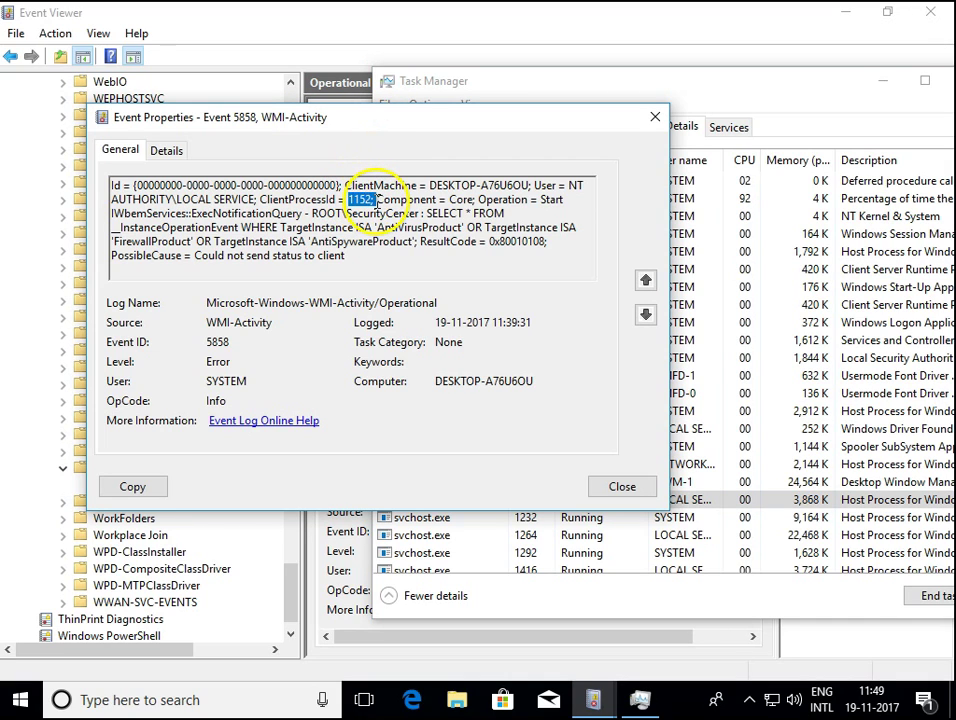
pyautogui.moveTo(345, 256); pyautogui.dragTo(135, 185)
pyautogui.click(240, 215)
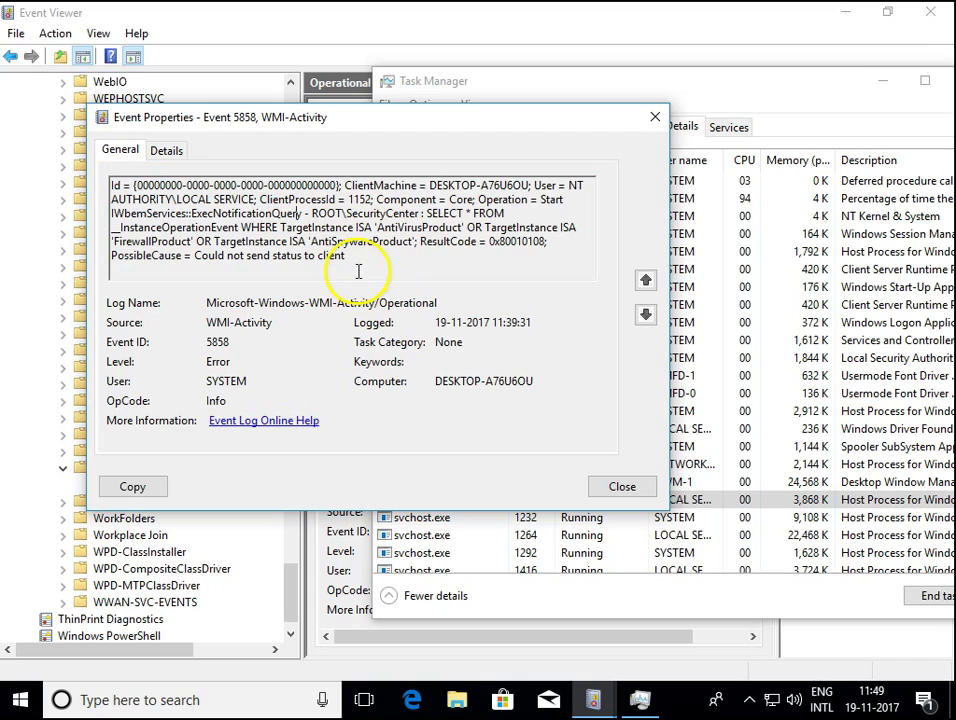
pyautogui.moveTo(347, 256); pyautogui.dragTo(117, 150)
pyautogui.click(260, 250)
pyautogui.moveTo(347, 256); pyautogui.dragTo(192, 210)
pyautogui.hotkey('ctrl', 'a')
# - Close Event Properties and Task Manager, leaving the WMI-Activity summary with its 655-event Operational log
pyautogui.click(655, 117)
pyautogui.moveTo(751, 88); pyautogui.dragTo(458, 88)
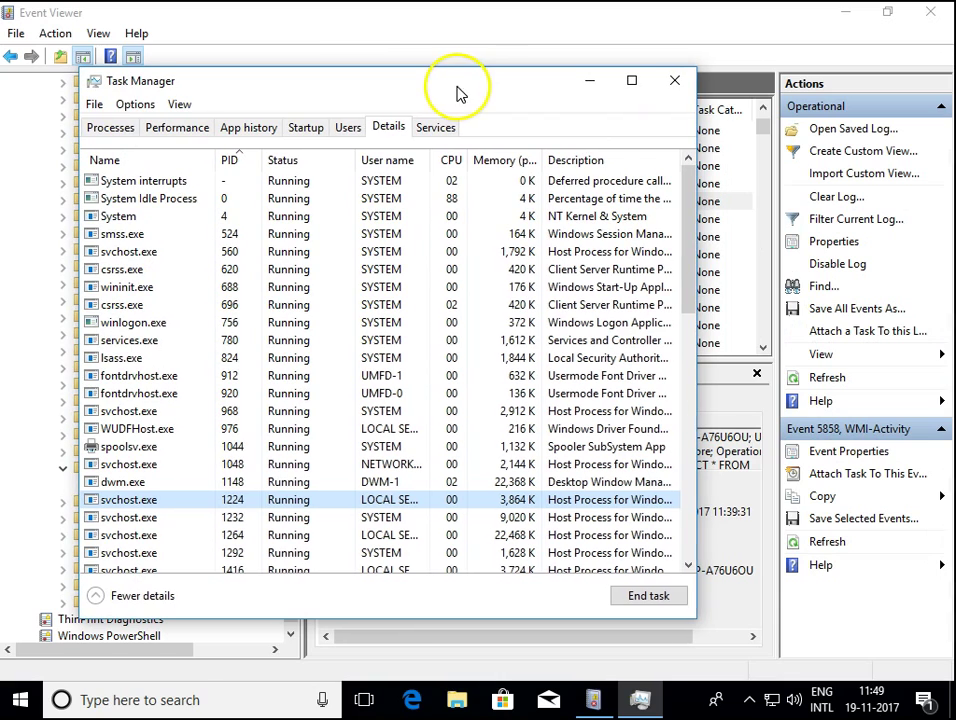
pyautogui.click(674, 82)
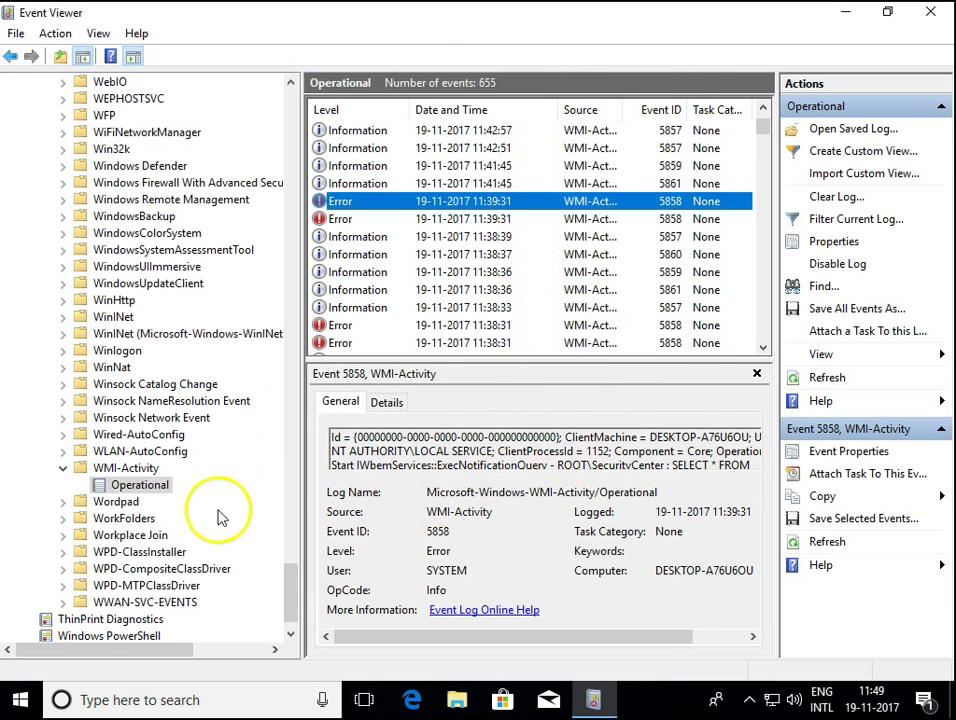
pyautogui.click(64, 468)
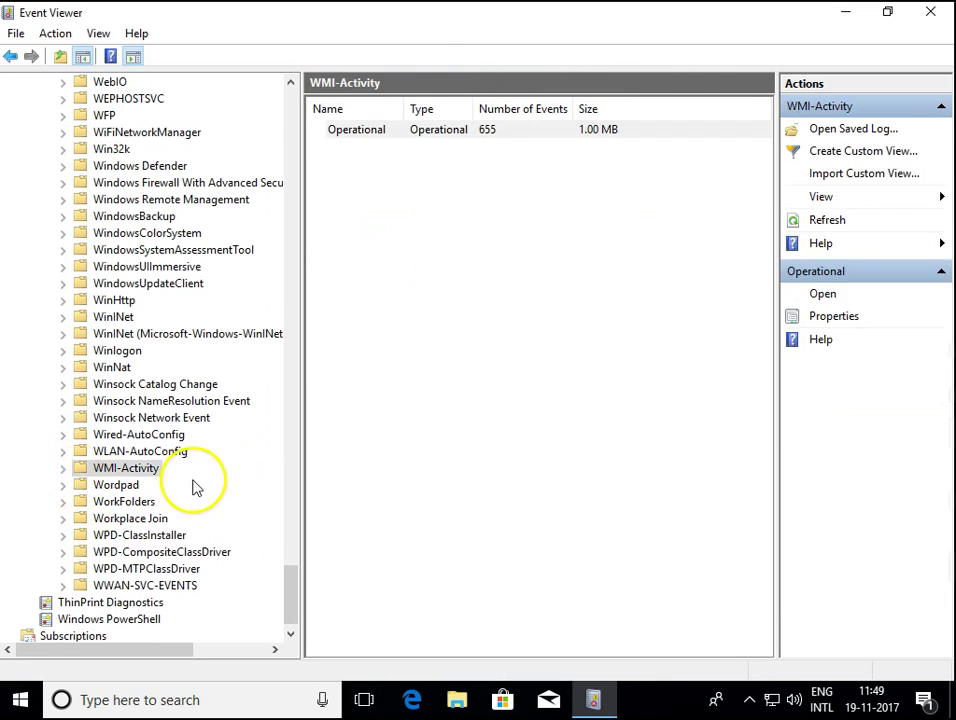
pyautogui.moveTo(290, 580); pyautogui.dragTo(324, 111)
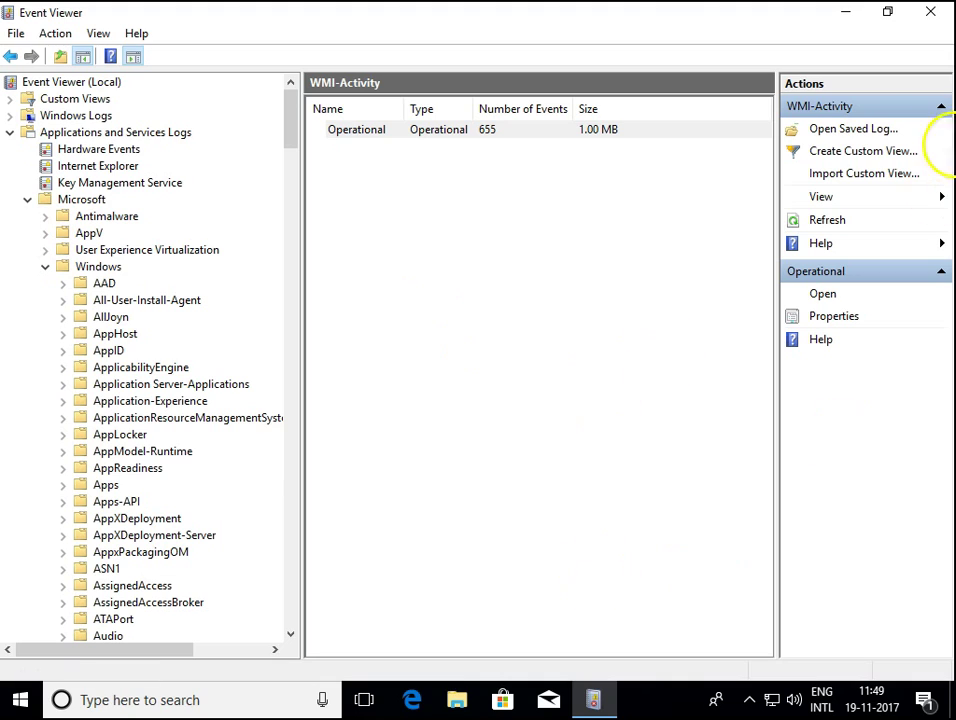
# - Close the Event Viewer window, leaving only the desktop
pyautogui.click(931, 13)
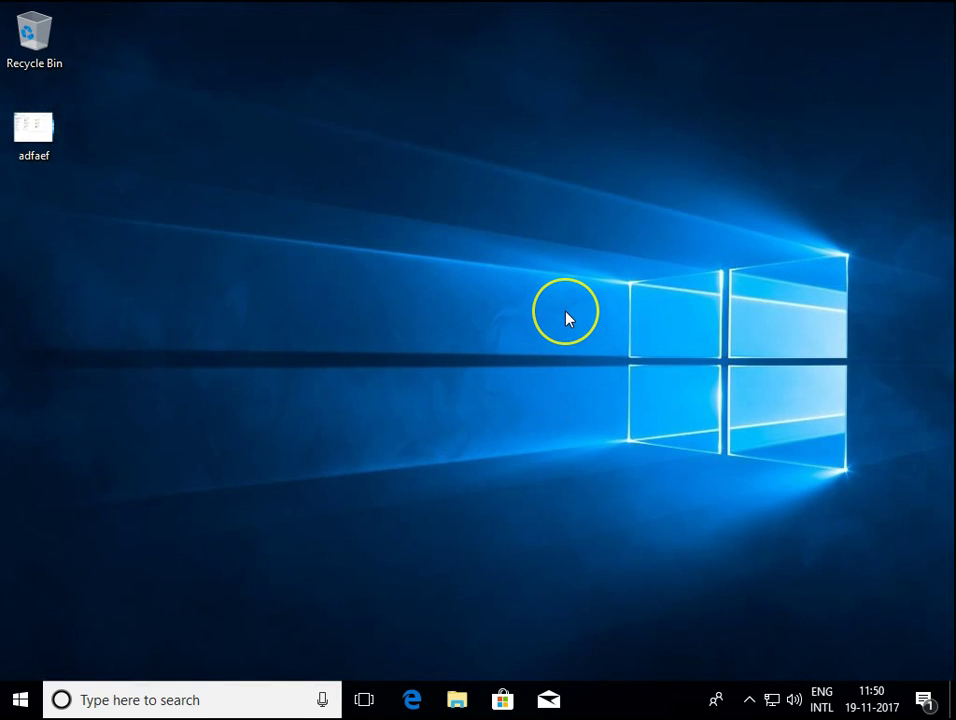